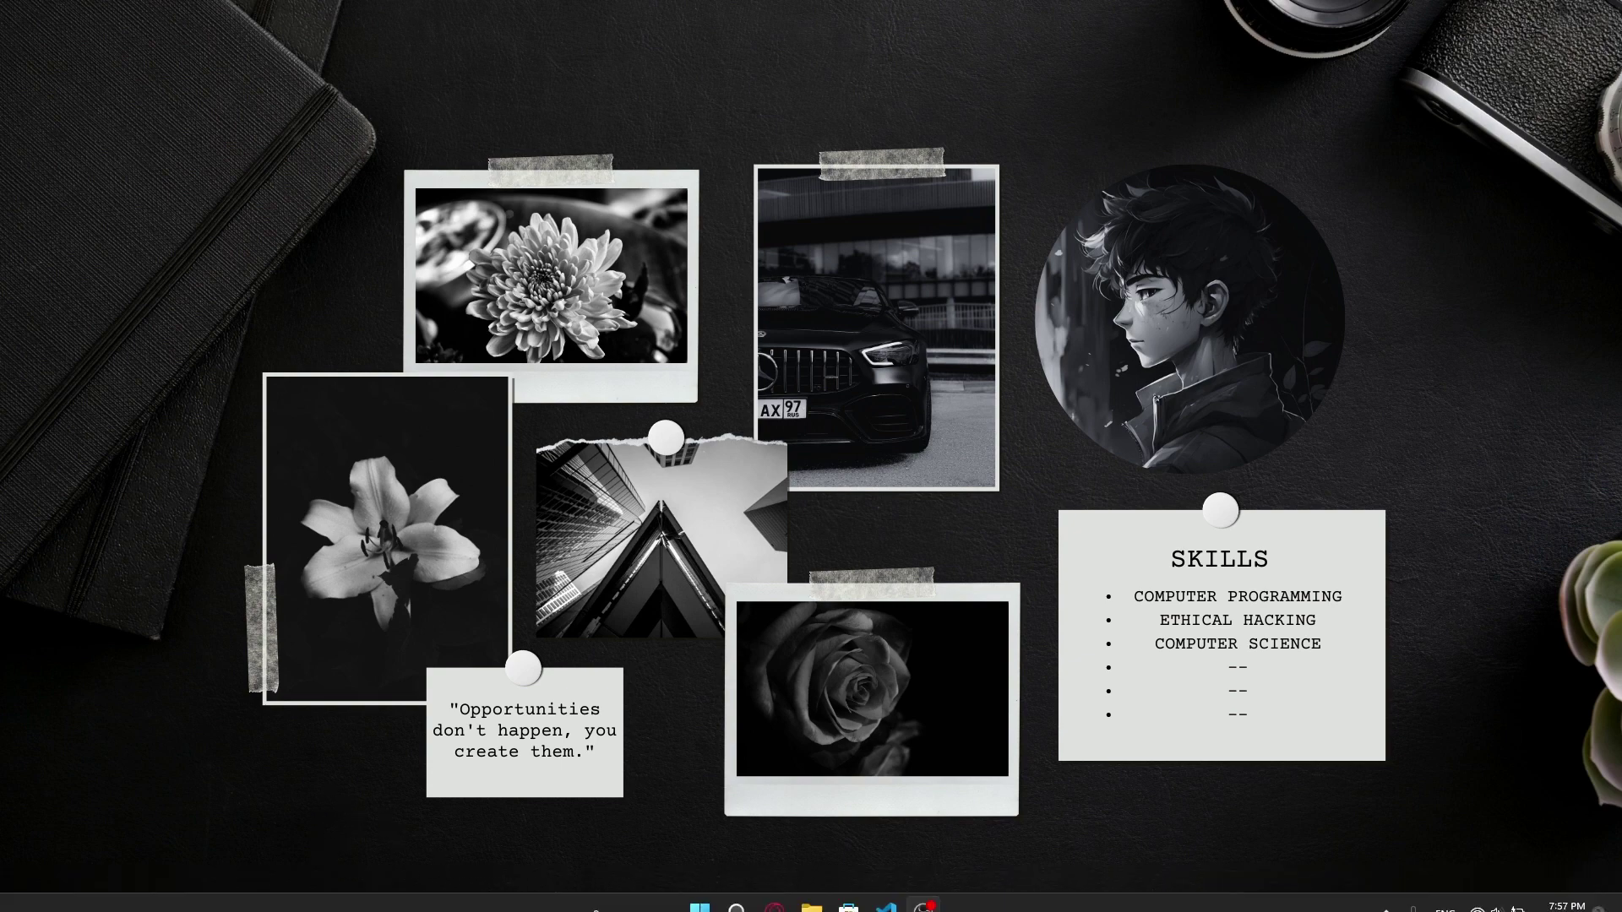
Step: Launch Opera and load Proton VPN's free VPN page at protonvpn.com/free-vpn
click(775, 892)
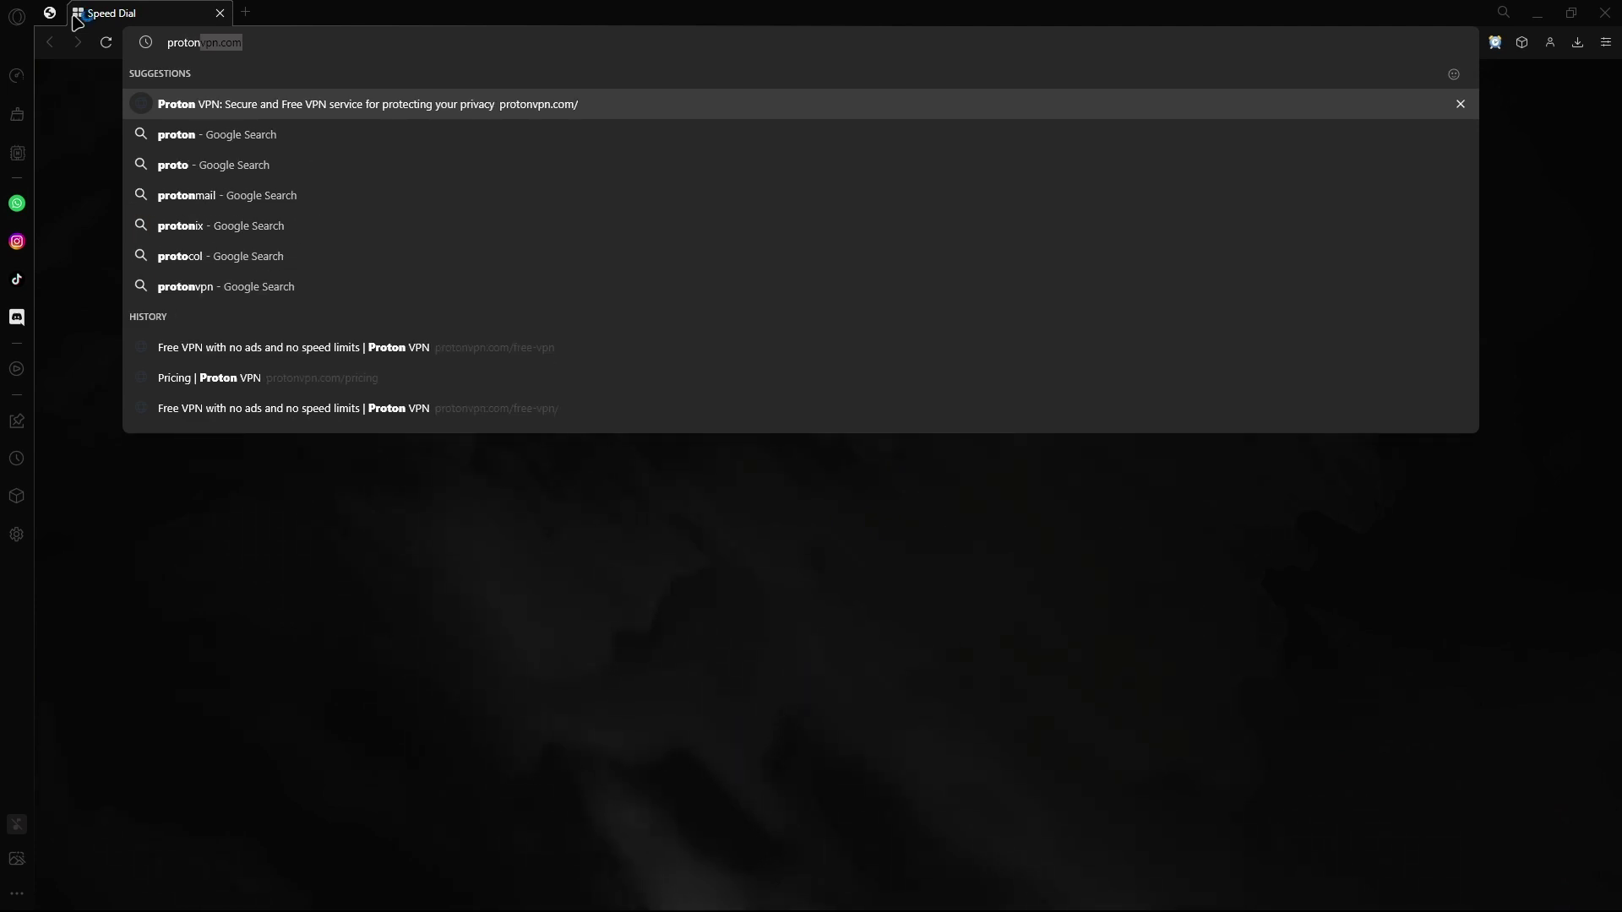
key(Right)
text(/free)
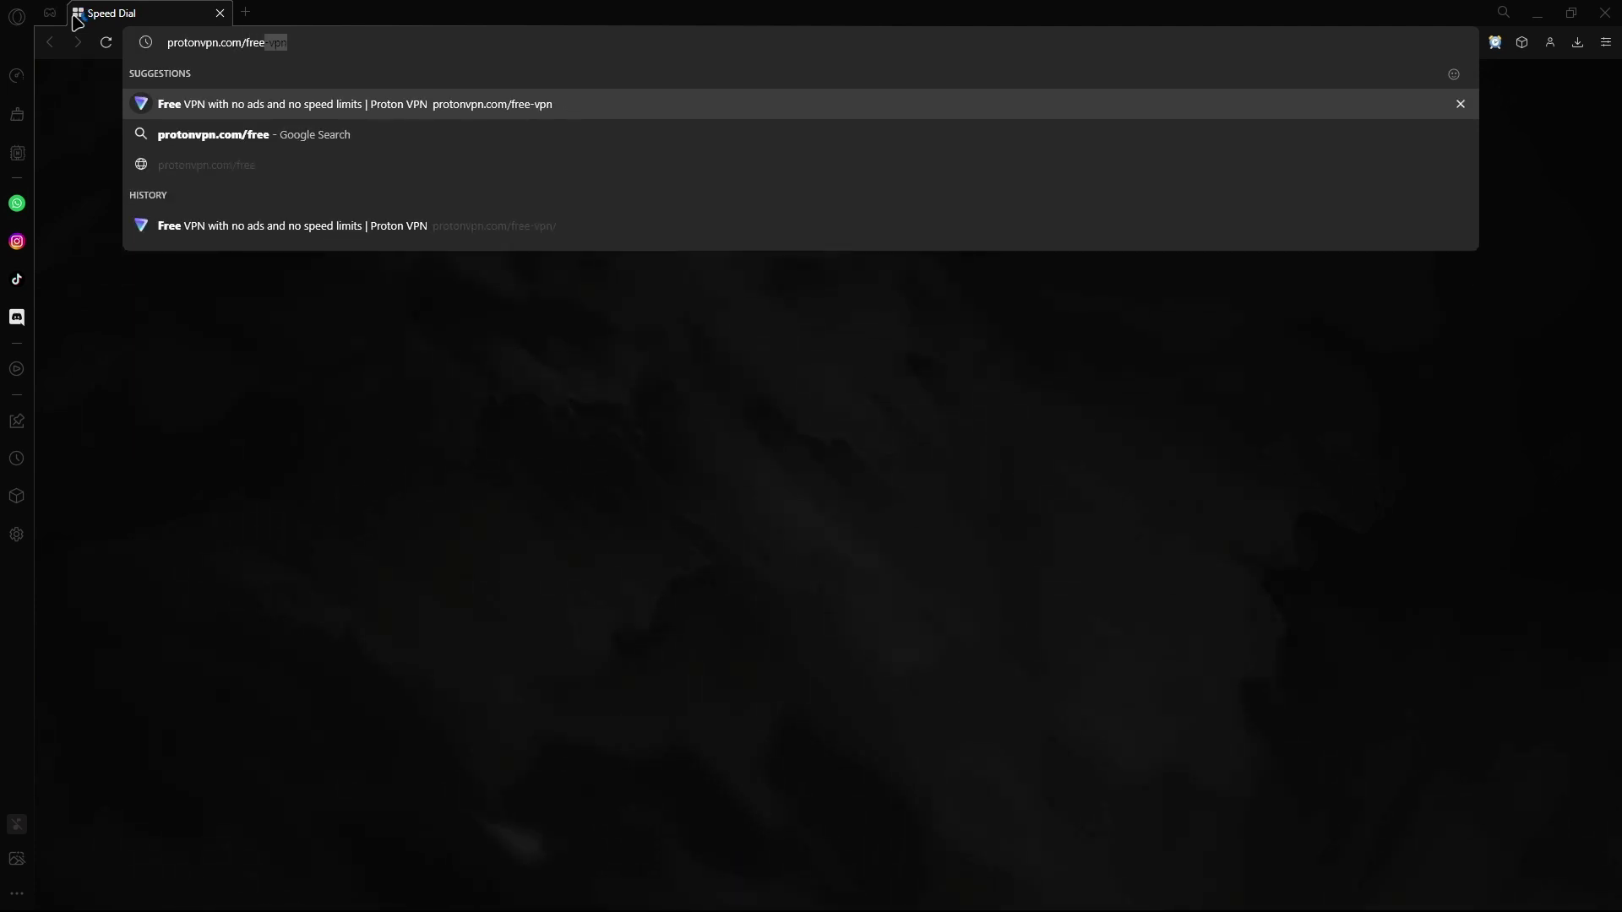
key(Return)
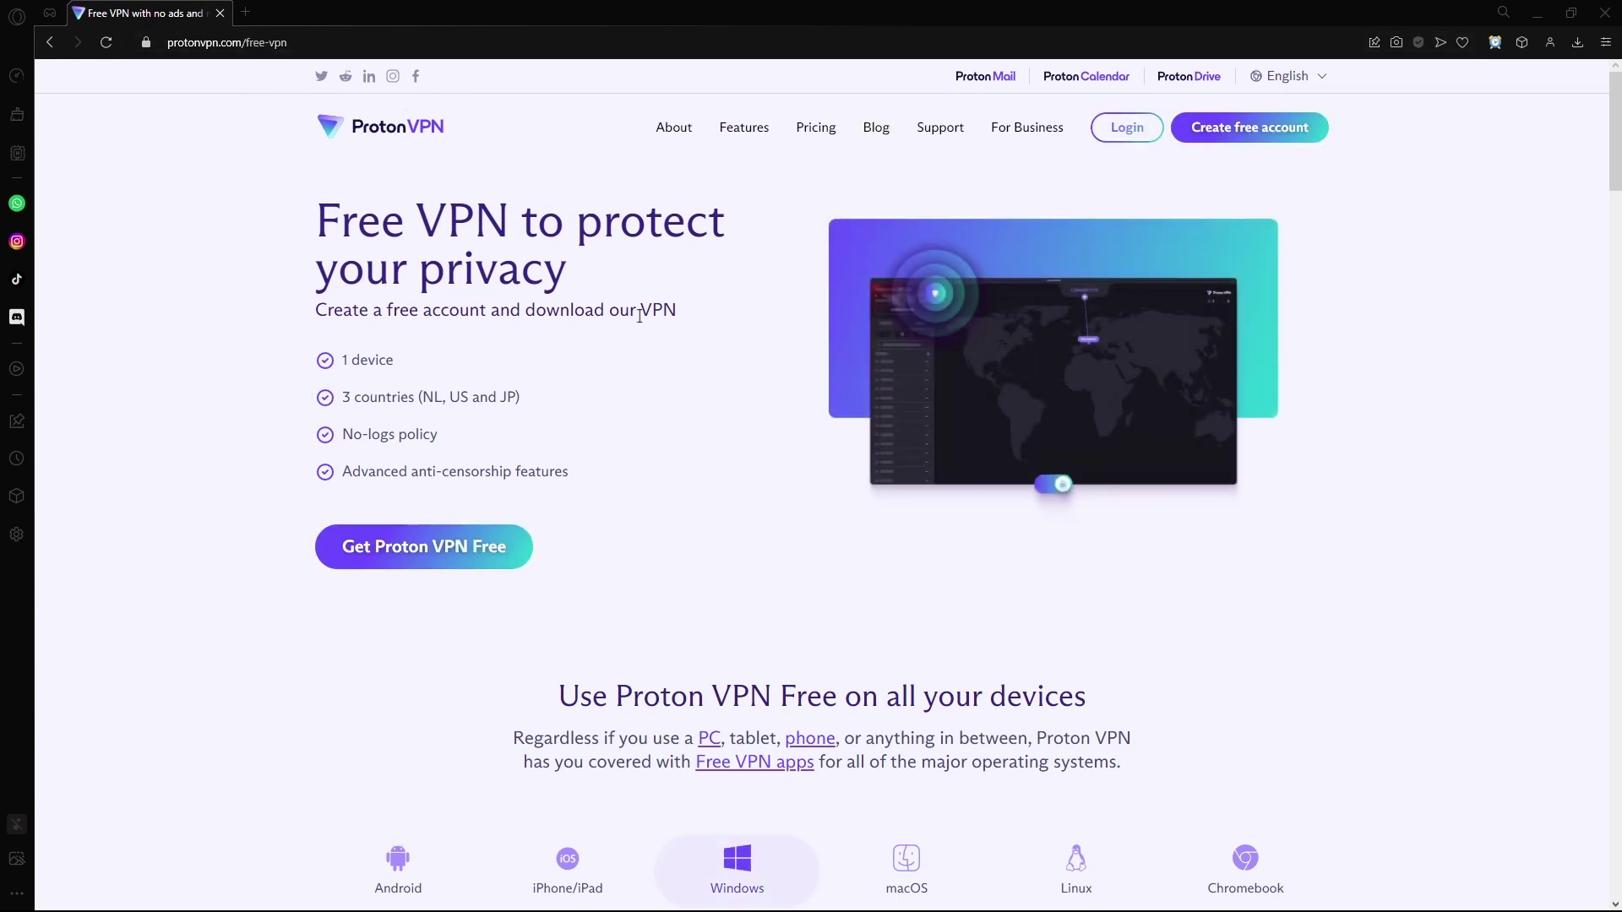
Step: Go to the free VPN for Windows page and download ProtonVPN_v3.0.5.exe
drag(239, 217, 416, 221)
scroll(626, 459, down, 4)
click(729, 574)
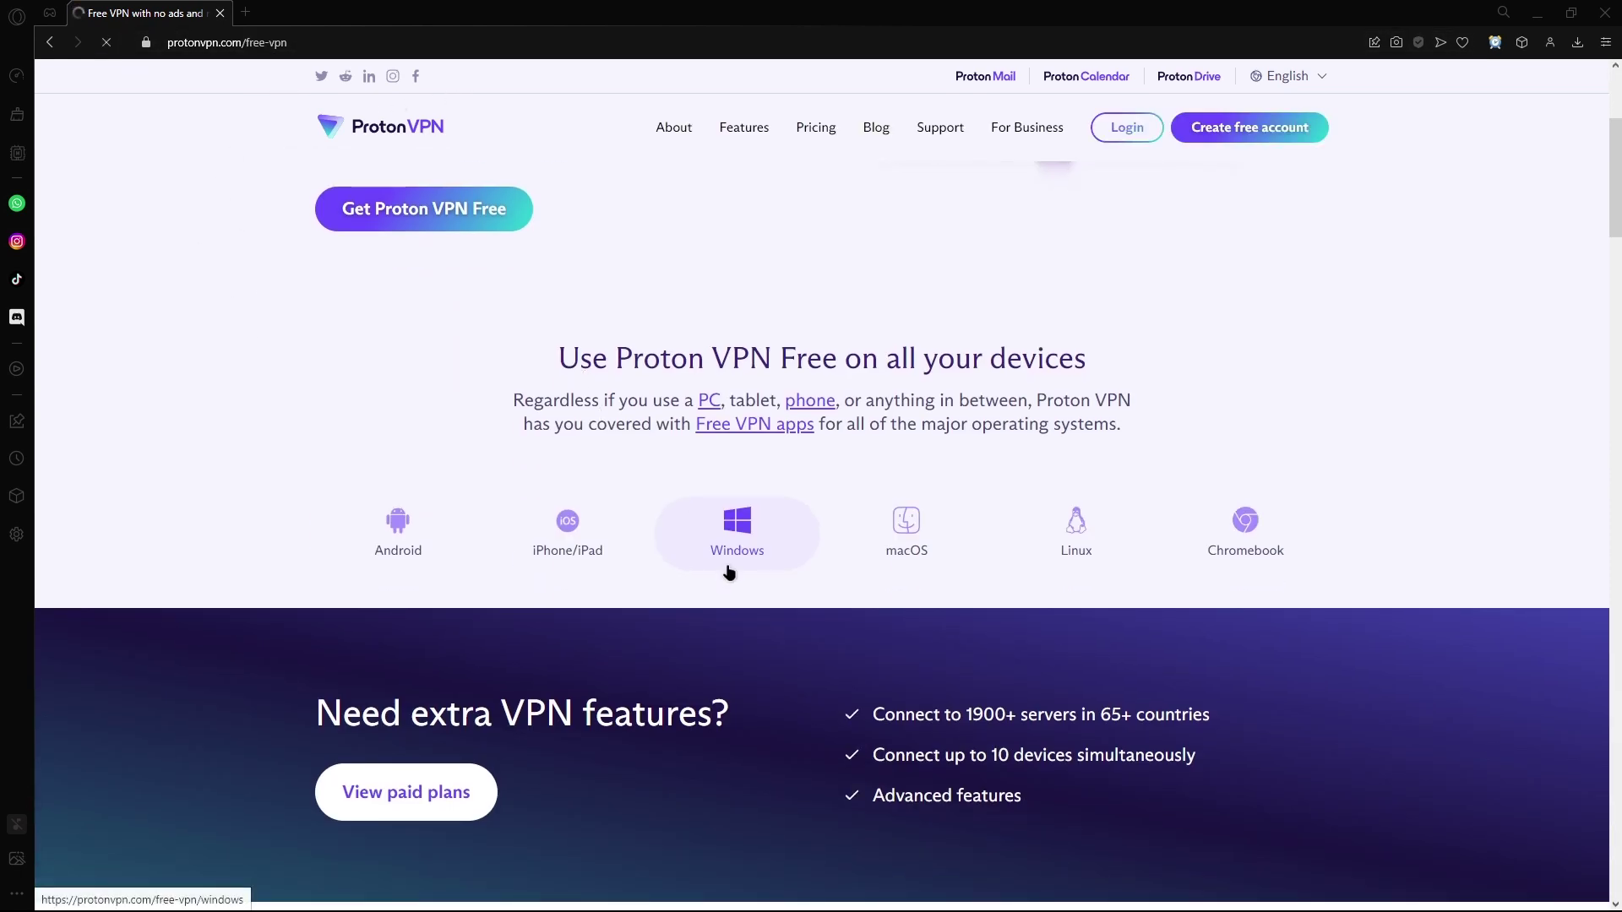
scroll(625, 591, down, 1)
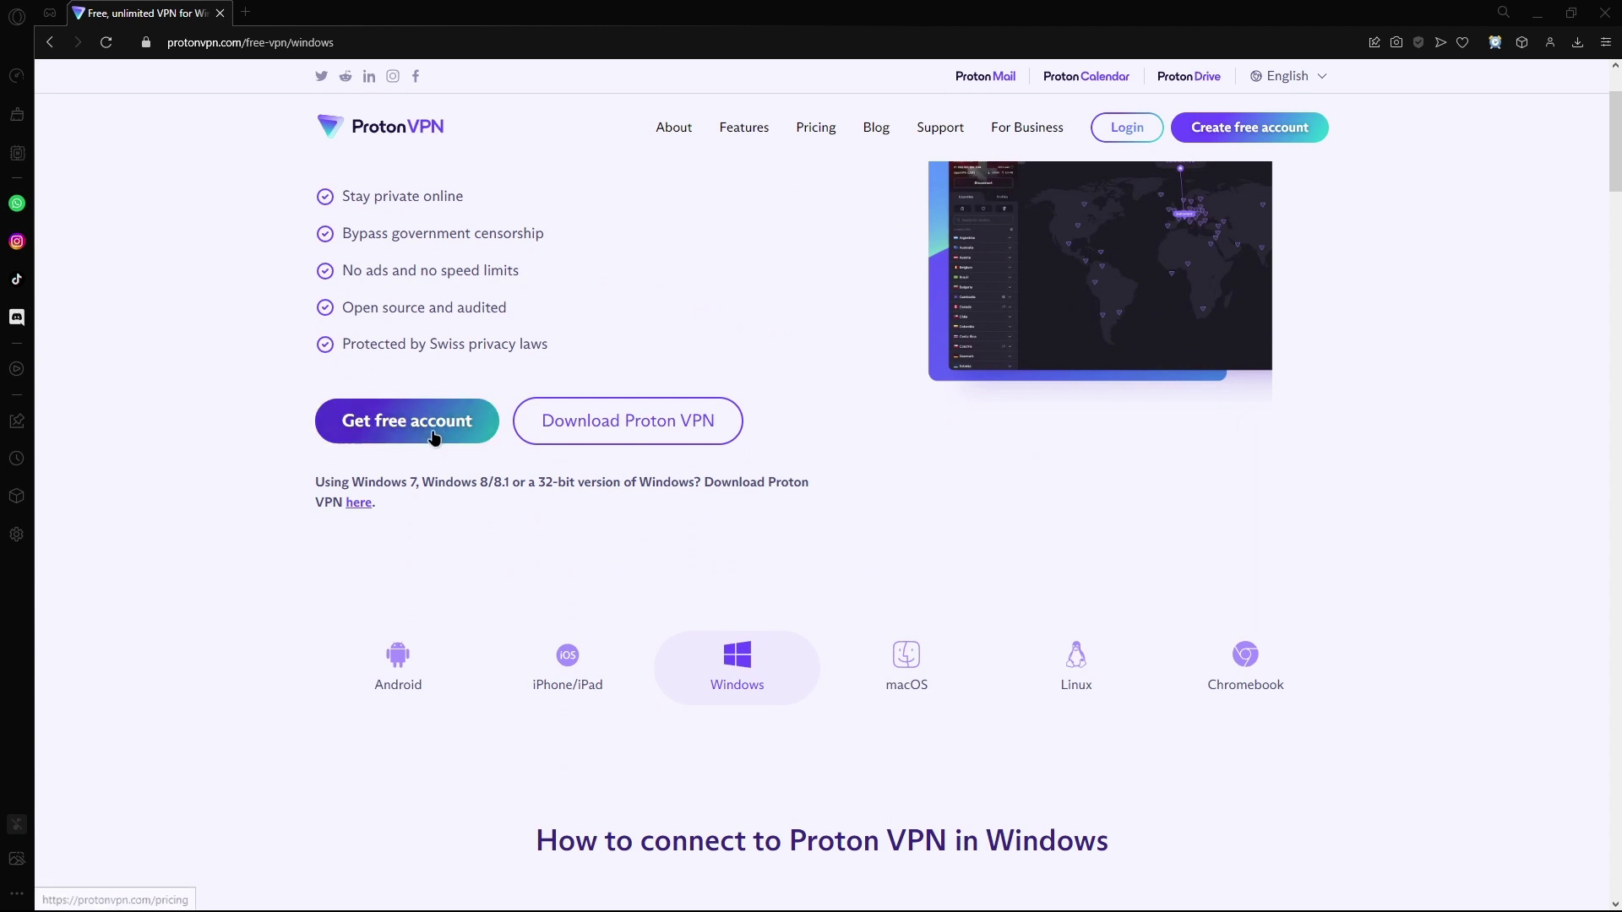
click(583, 433)
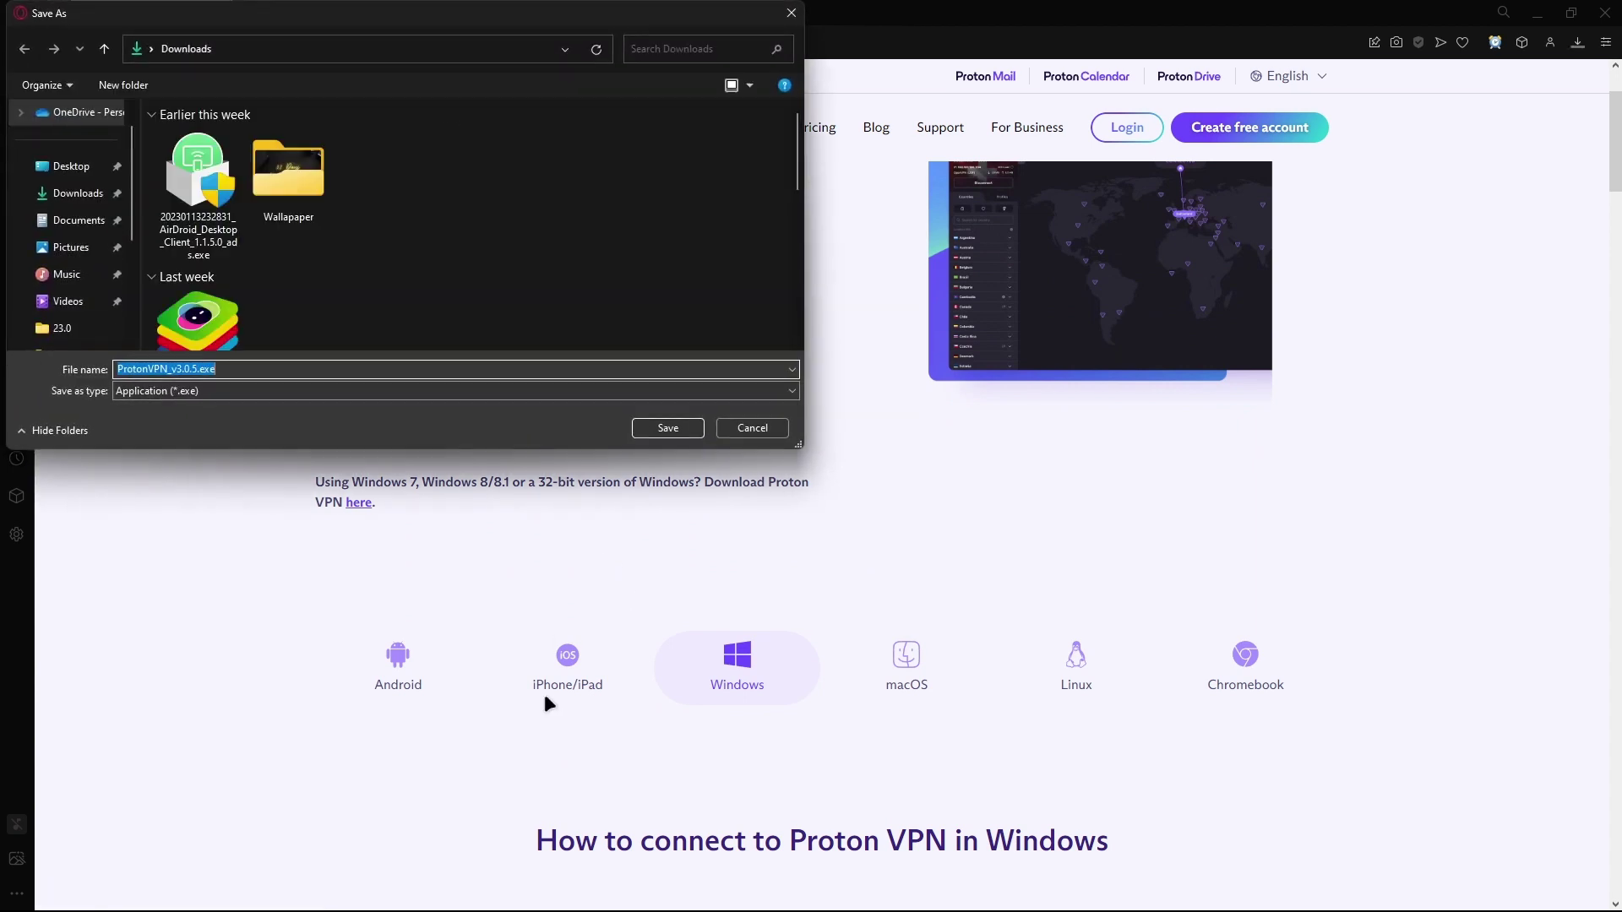
Step: Save the installer to Downloads and install in English with default folder and Proton start-menu folder
click(670, 427)
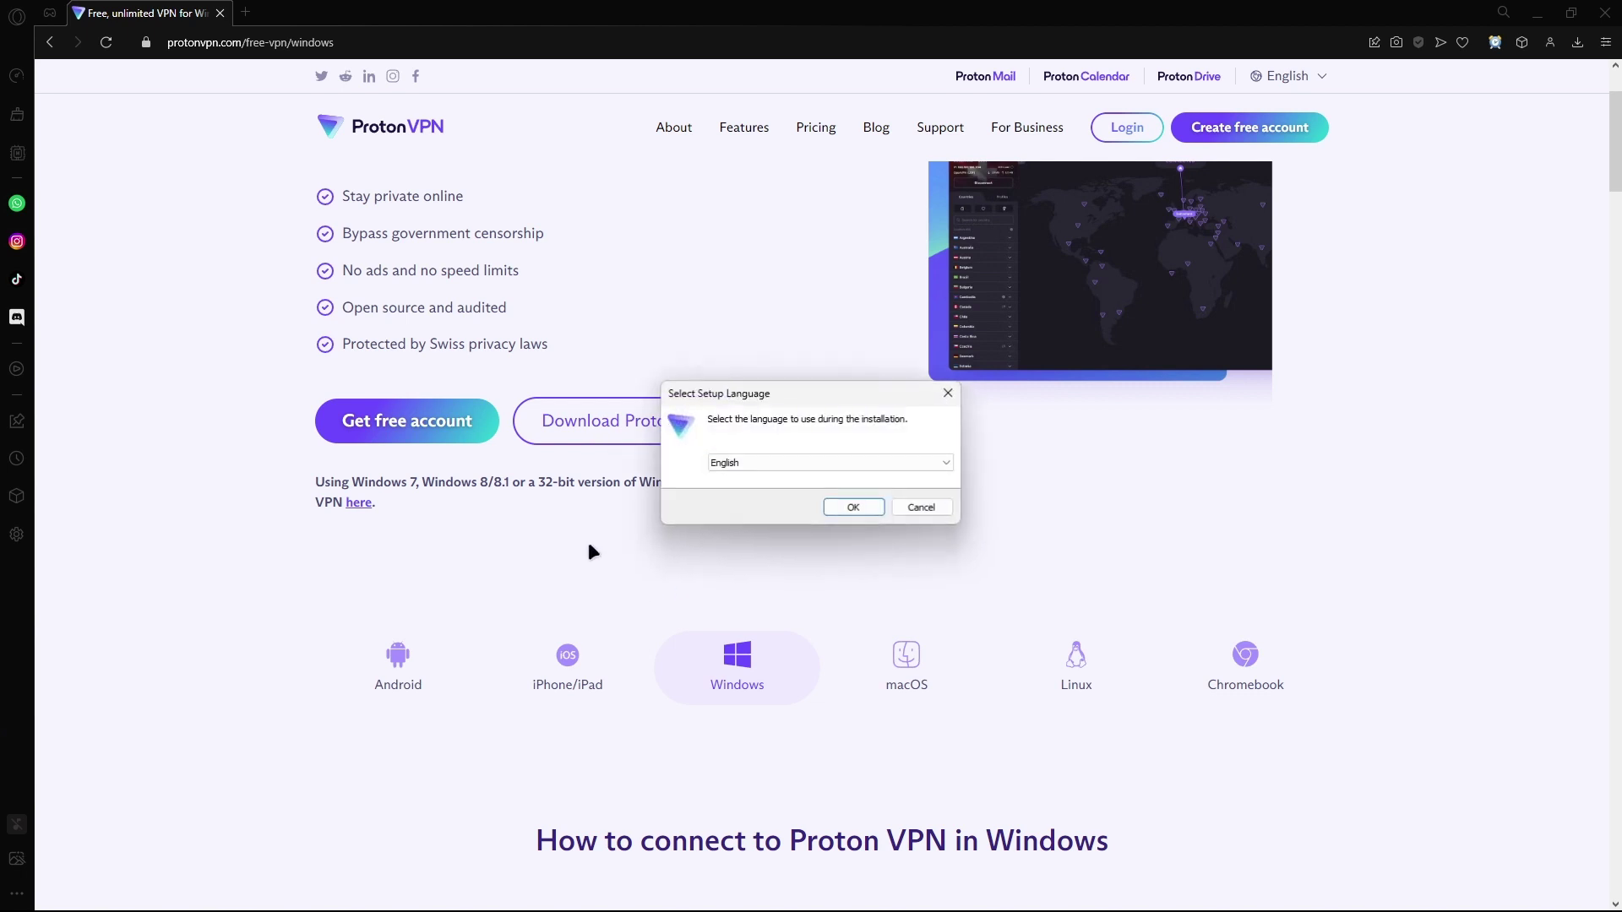
click(853, 506)
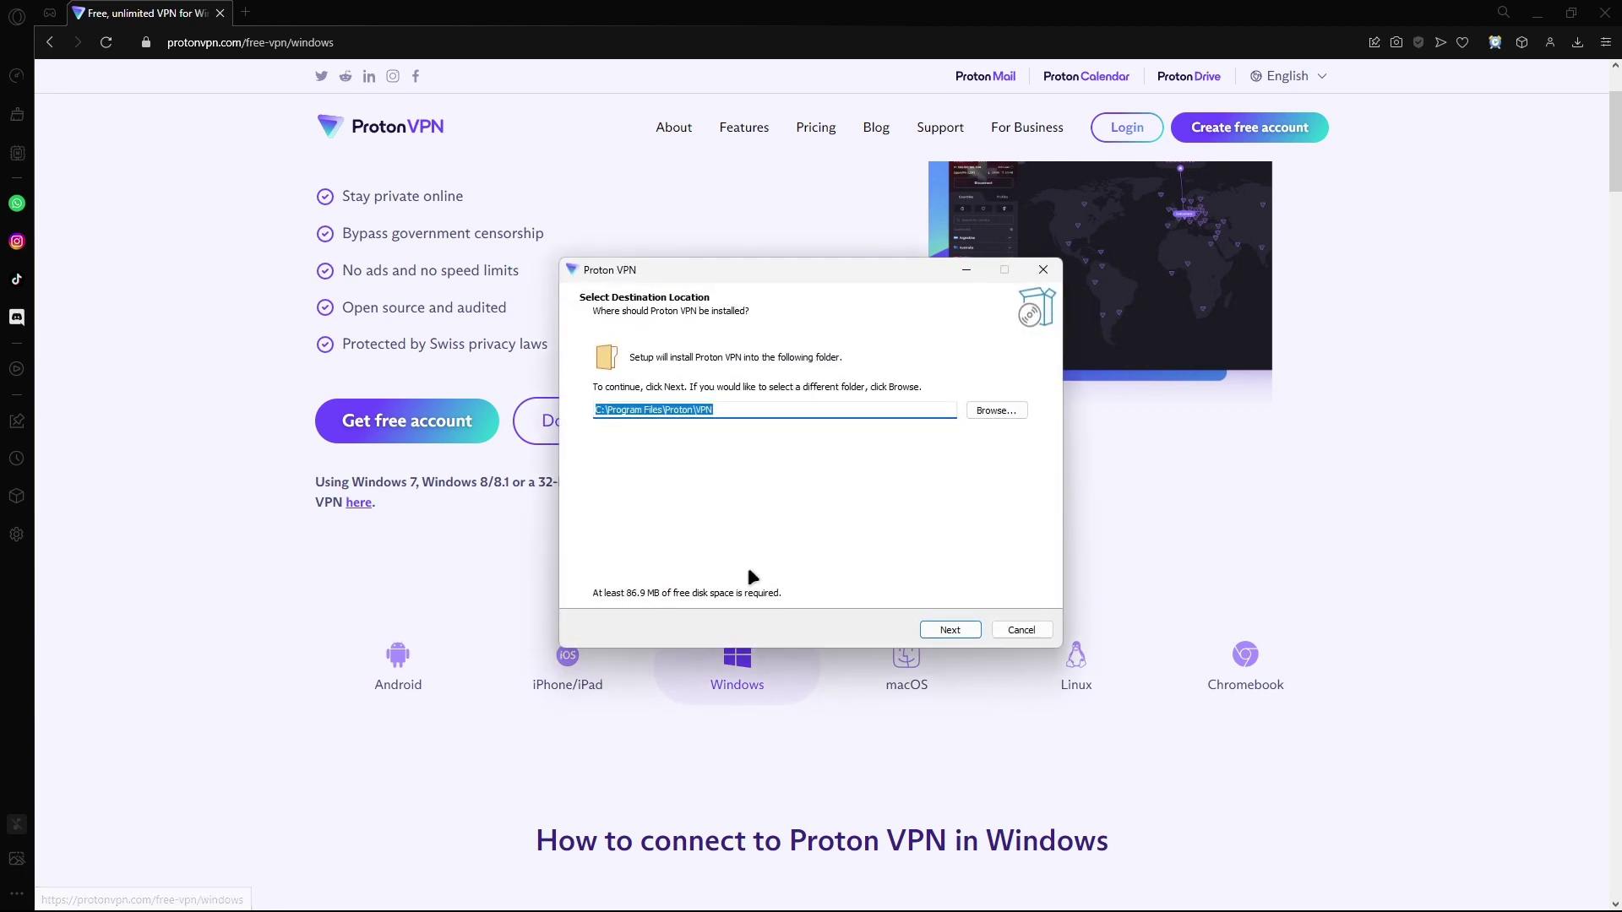
click(405, 789)
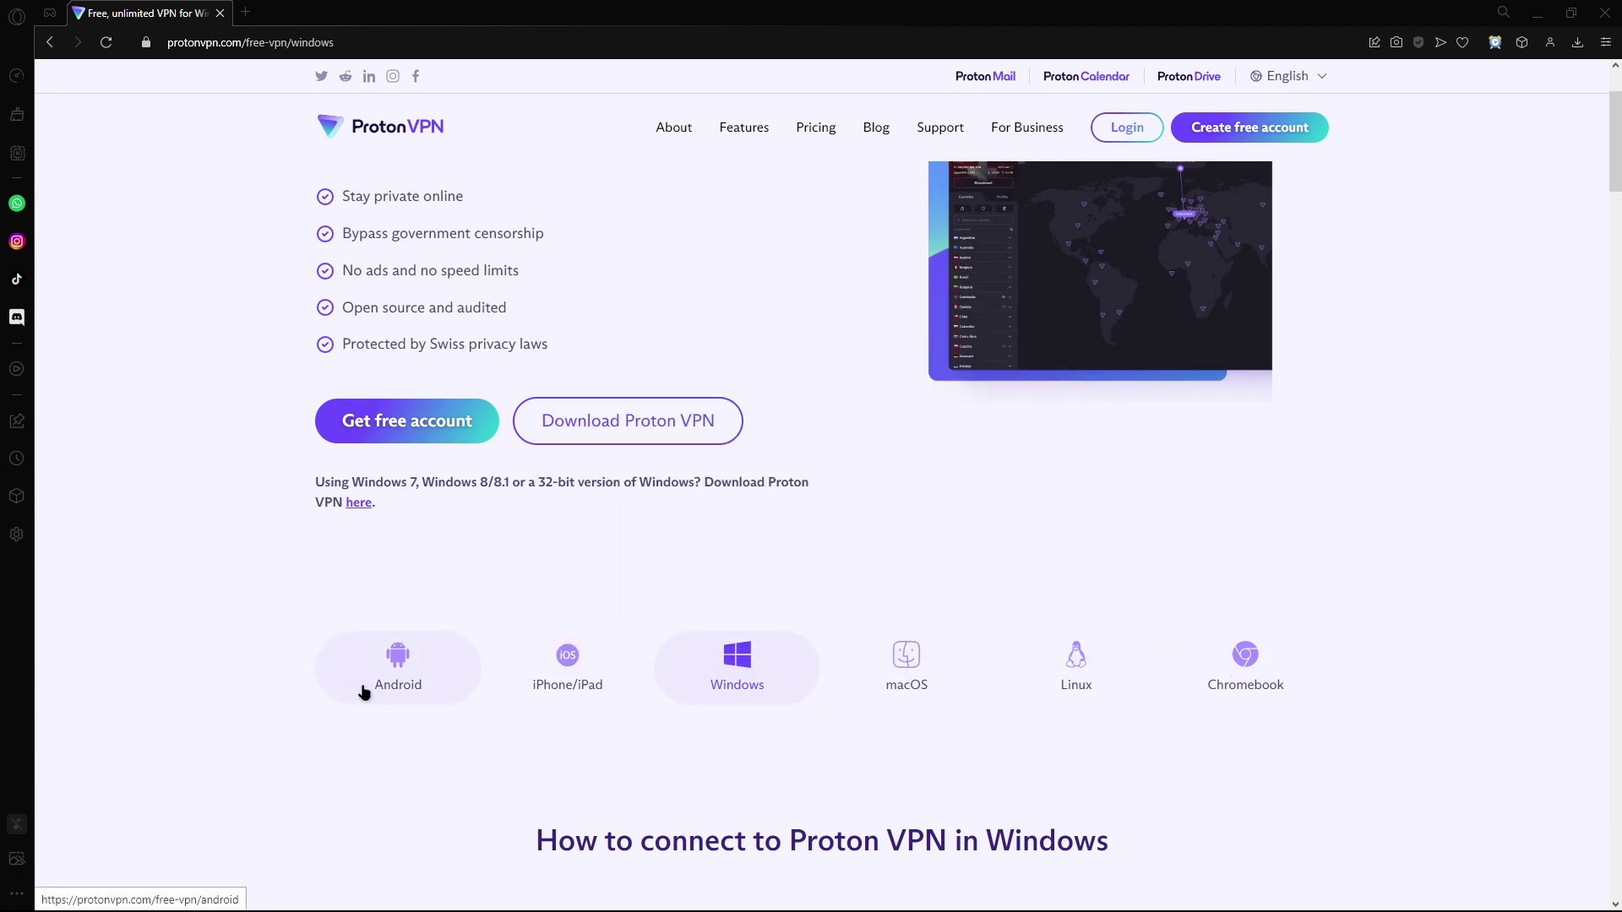
key(alt+Tab)
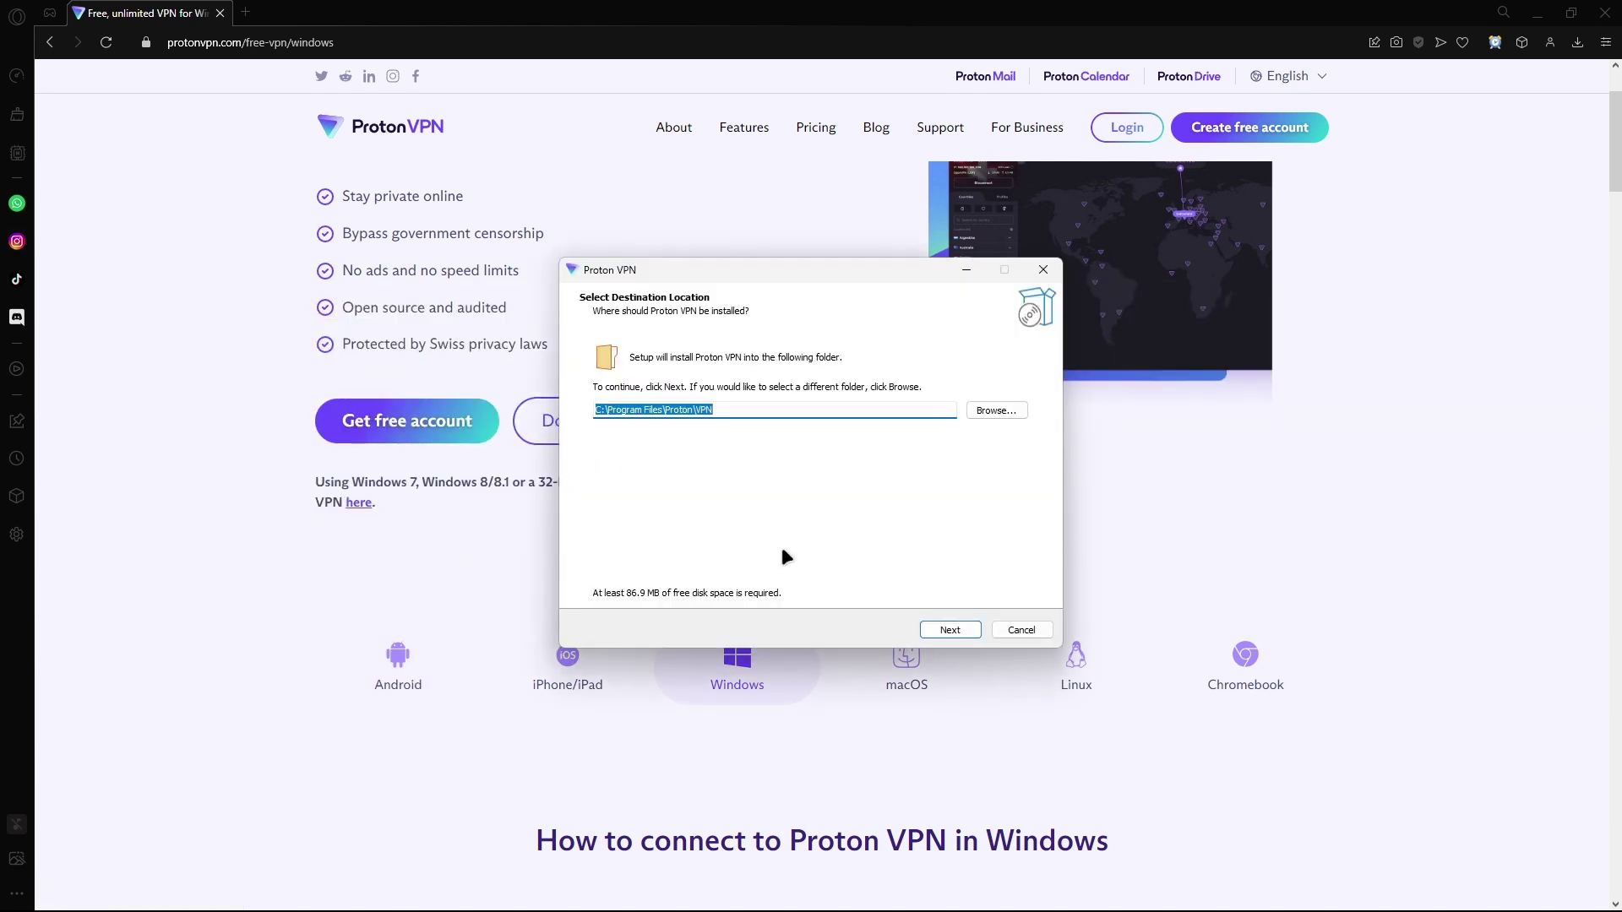
click(948, 630)
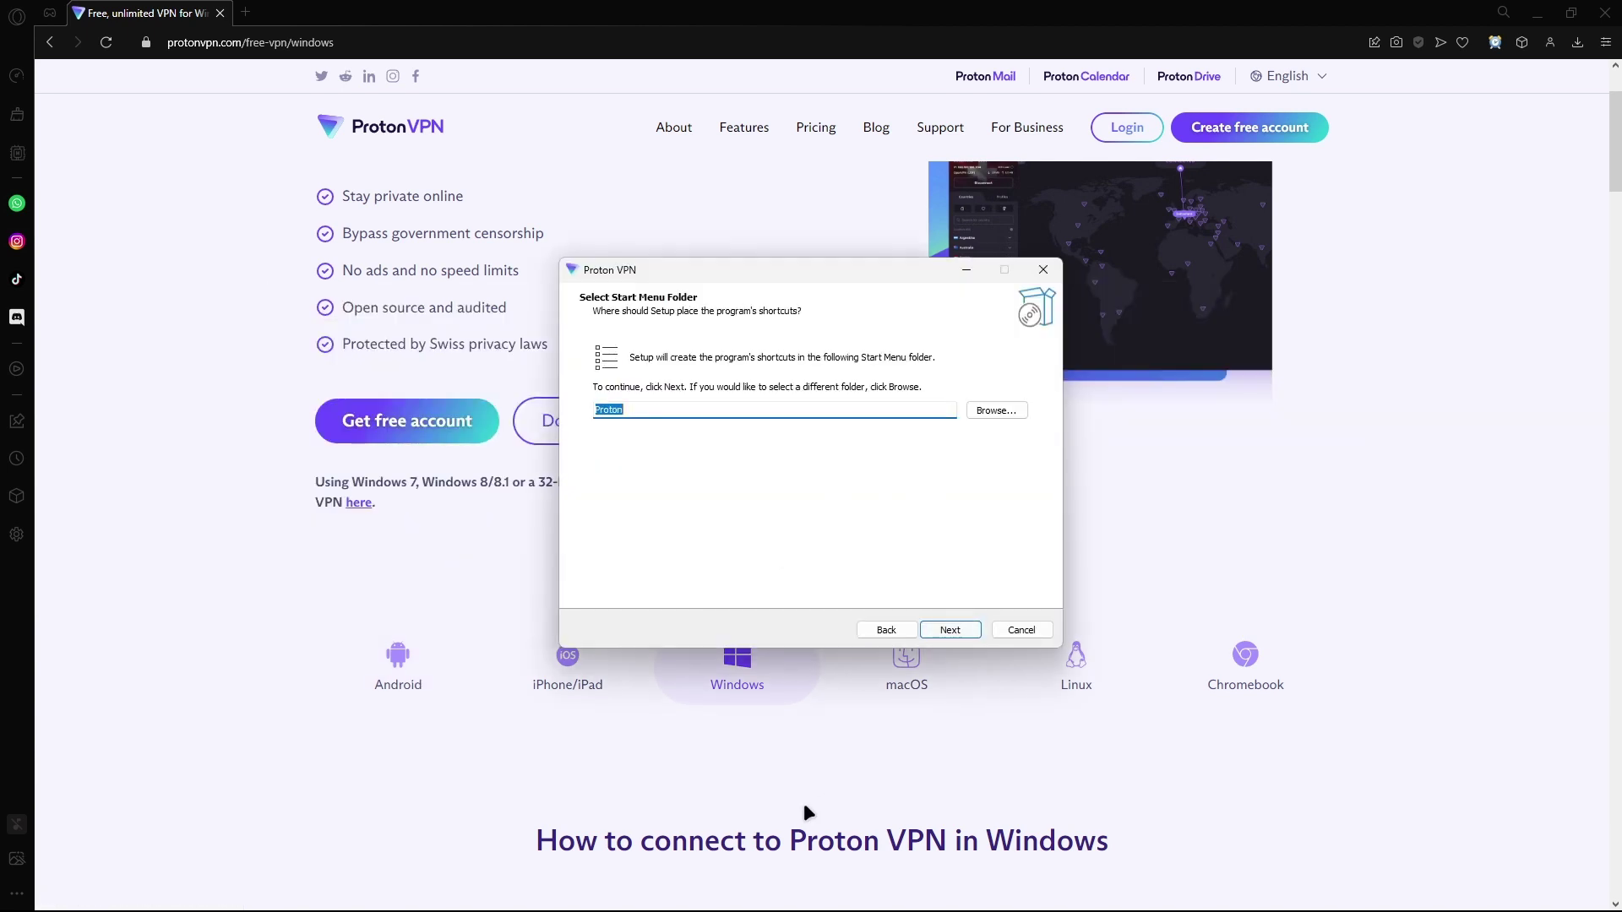
click(960, 630)
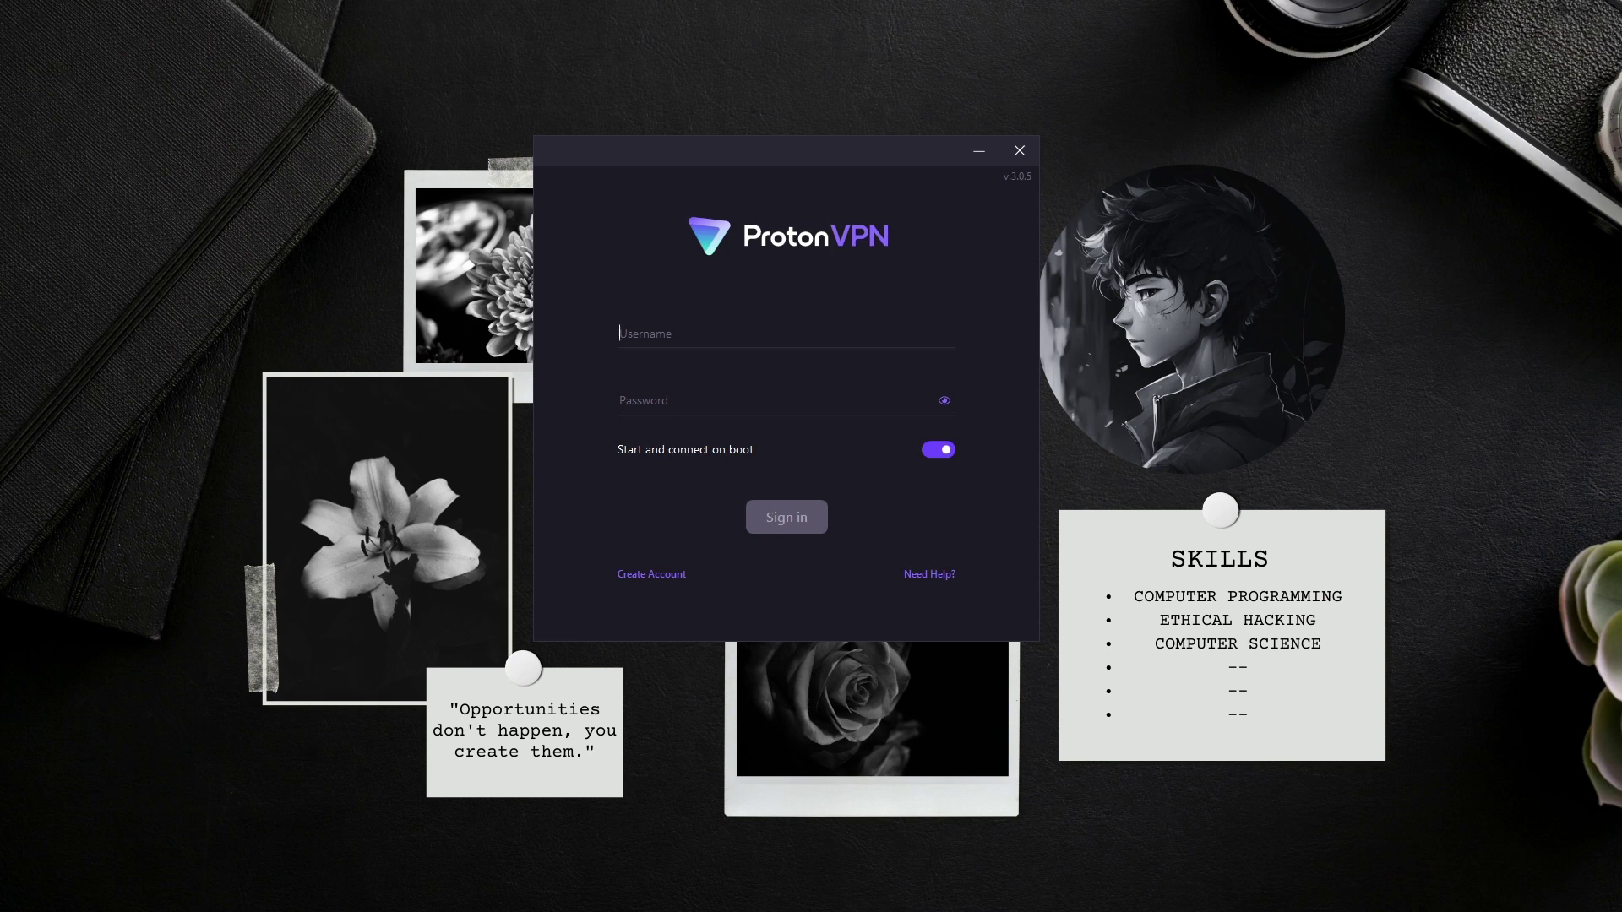
Step: Select the Username field in Proton VPN's sign-in window
click(740, 339)
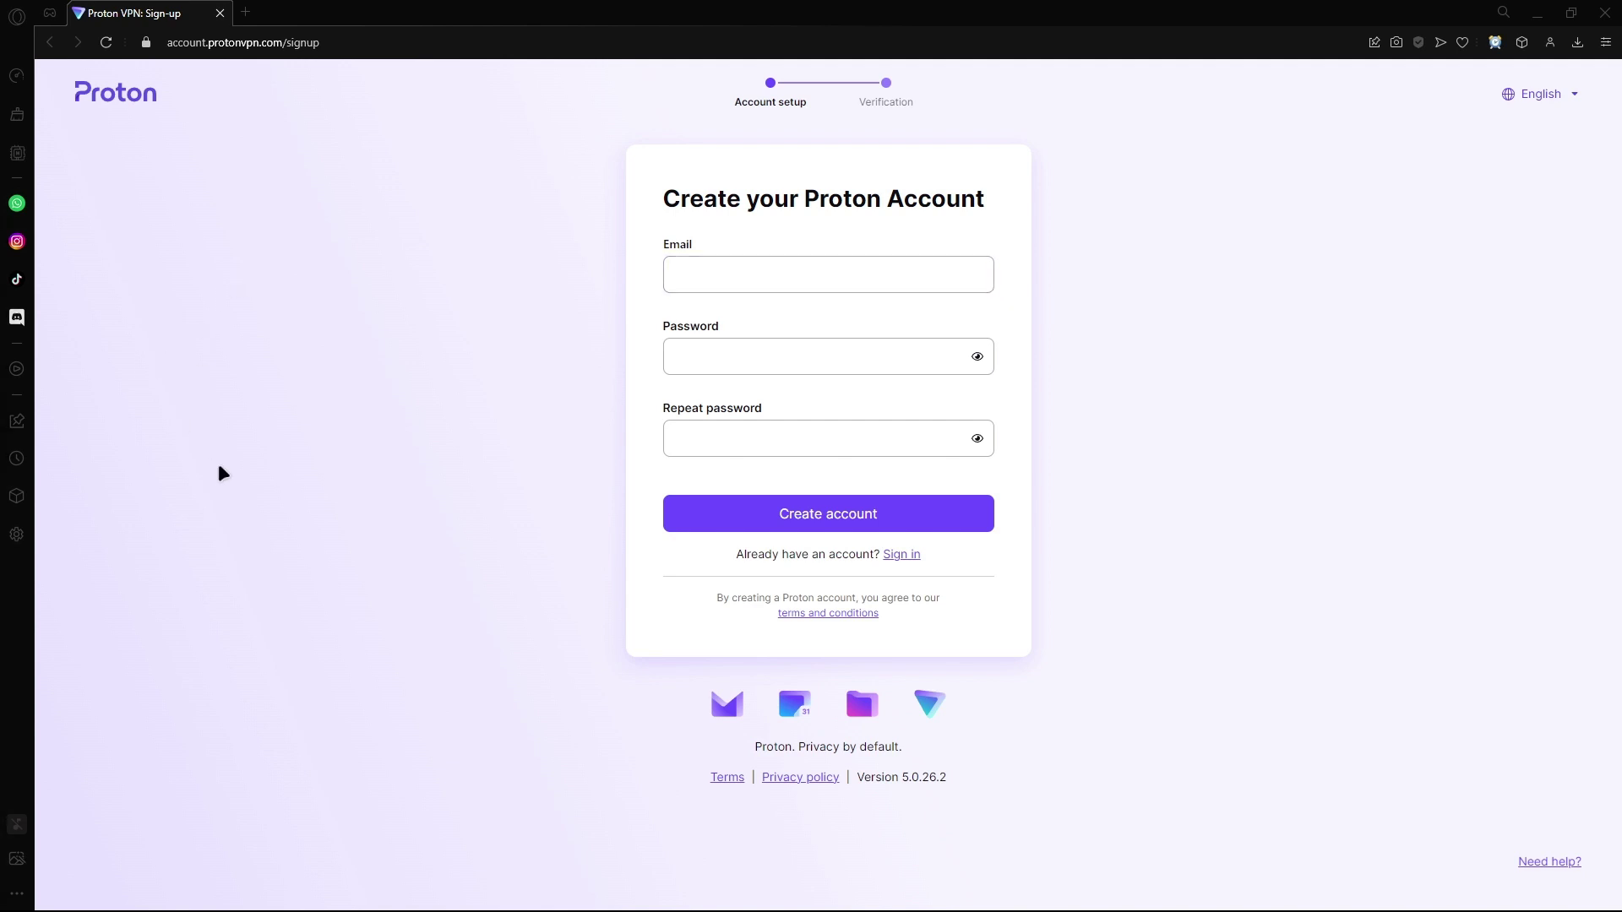
Step: Start entering the sign-up e-mail, then shrink and hide the browser to reveal the Proton VPN app
click(707, 269)
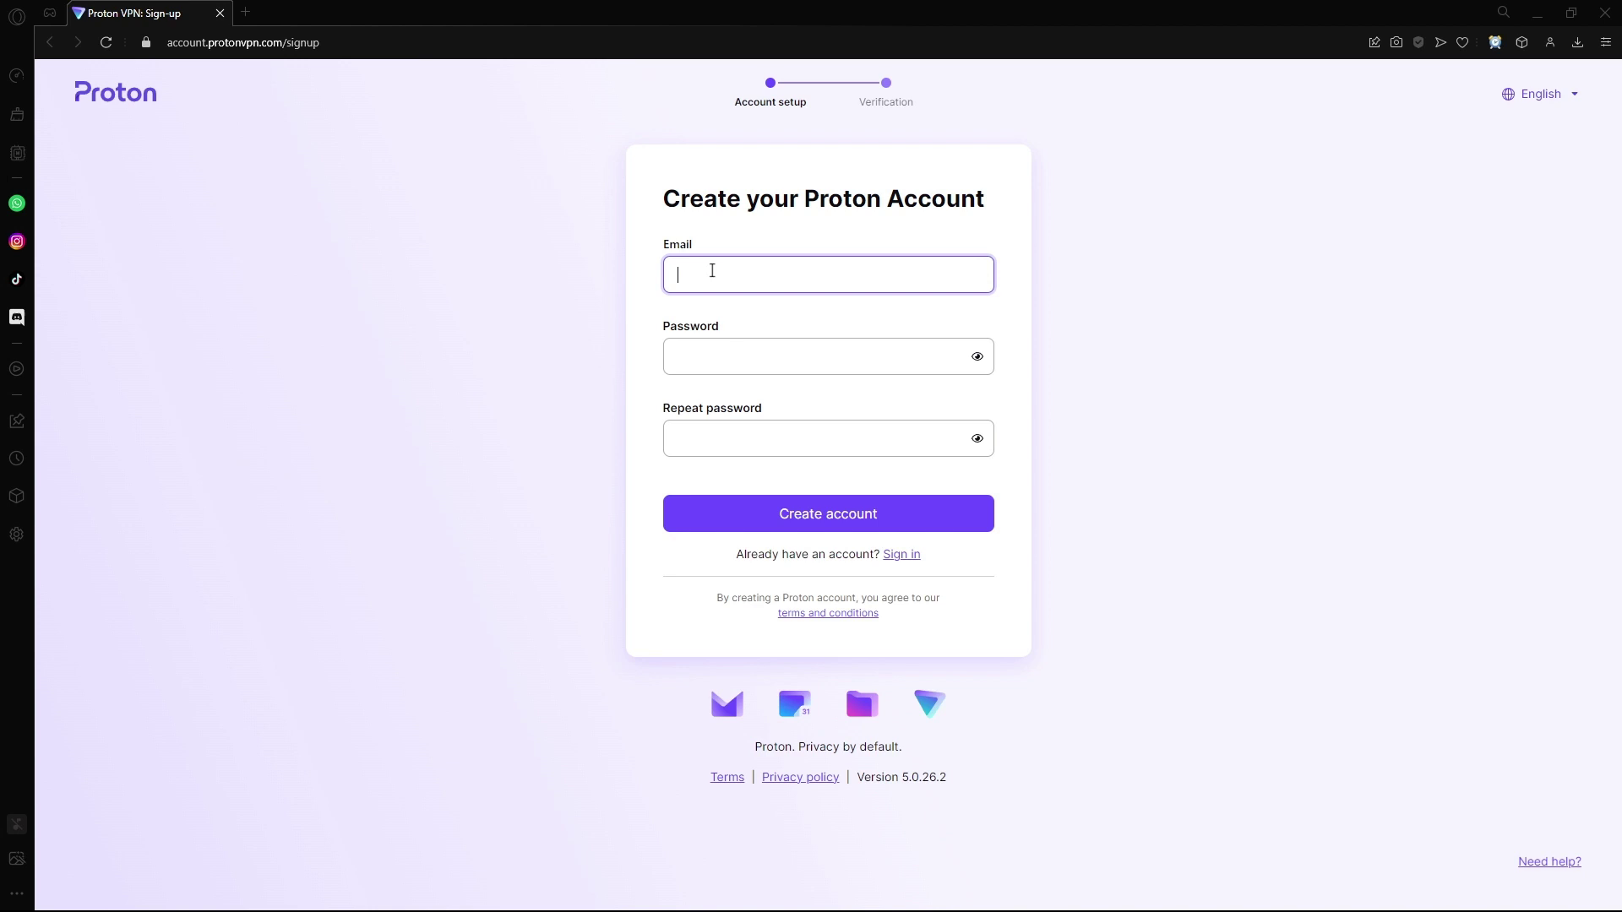
drag(920, 7, 69, 271)
click(581, 272)
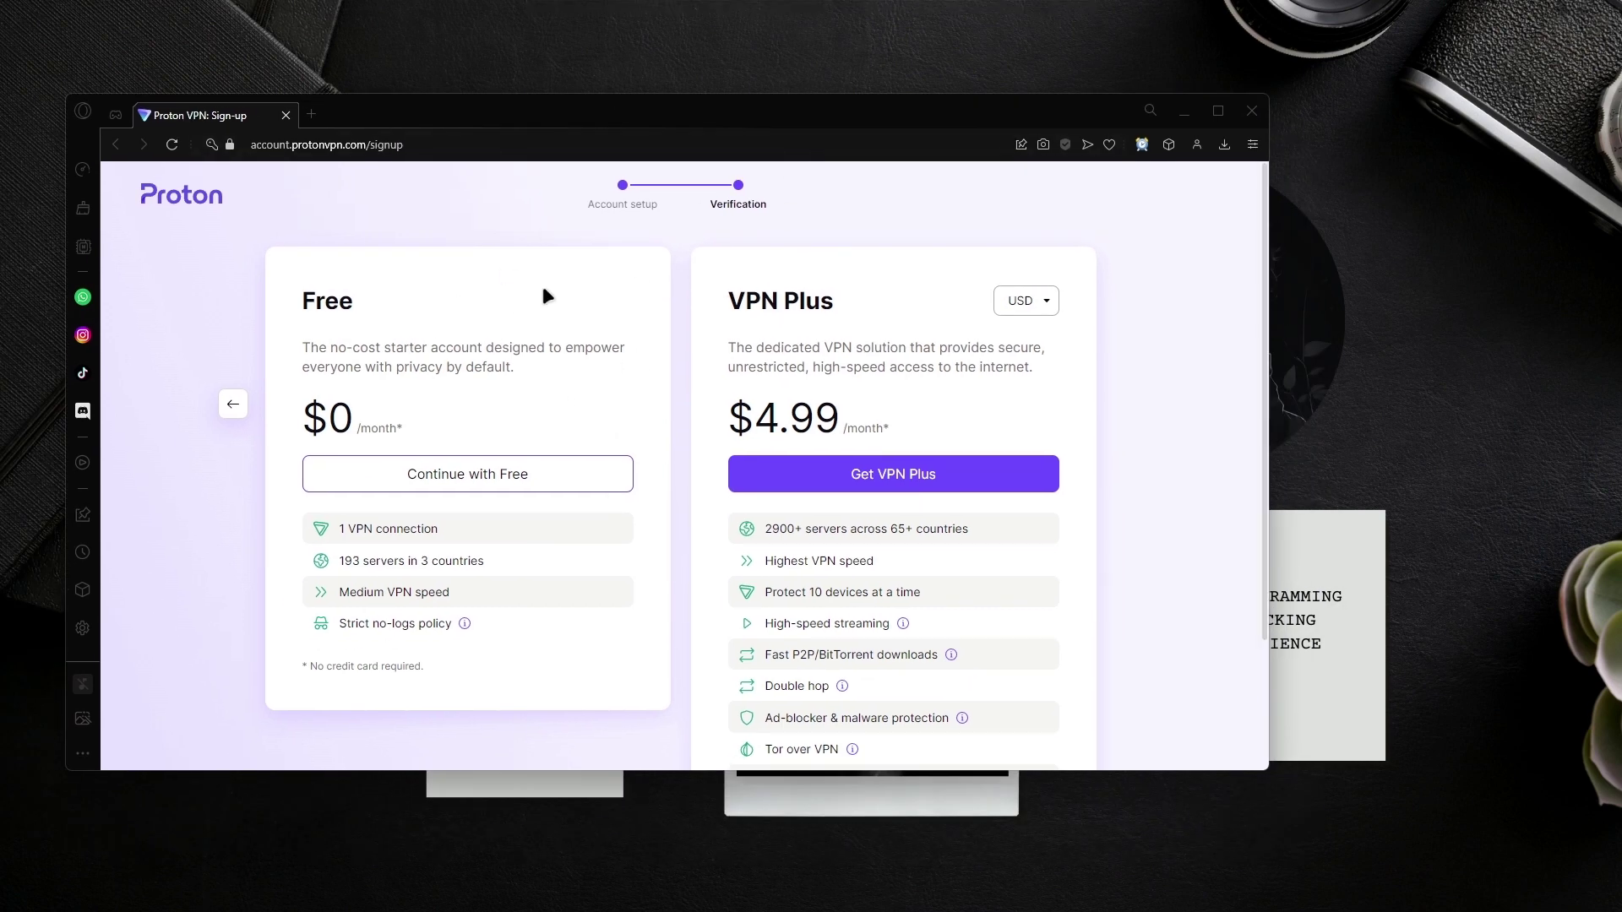
Step: Compare Free (1 connection, 193 servers in 3 countries) with $4.99 VPN Plus, then choose Free
triple_click(423, 353)
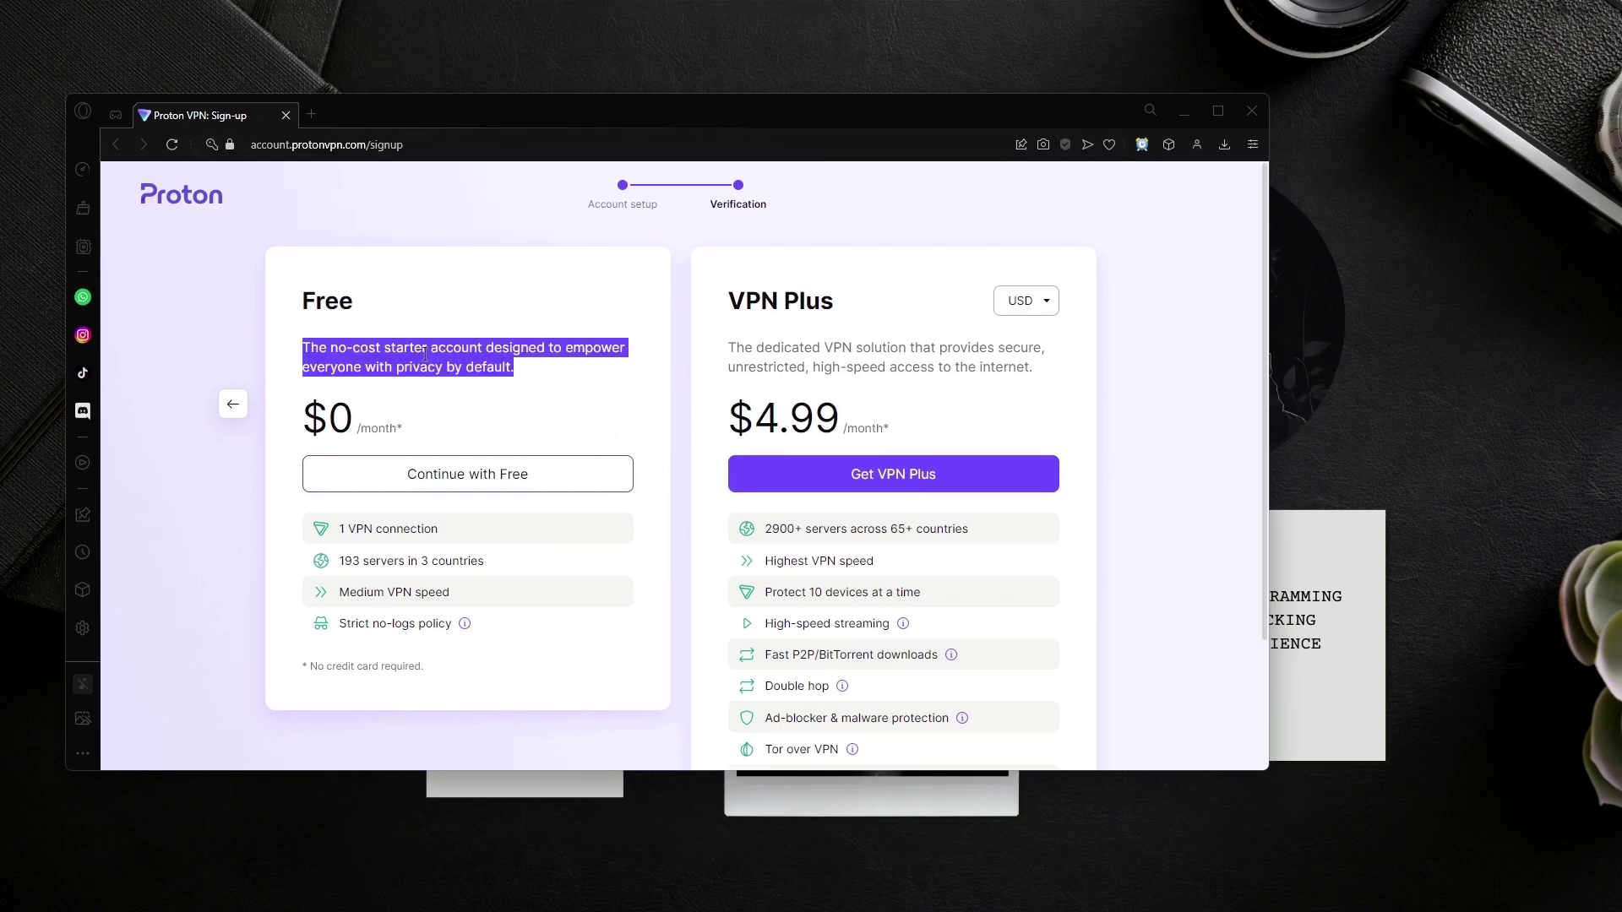
triple_click(372, 524)
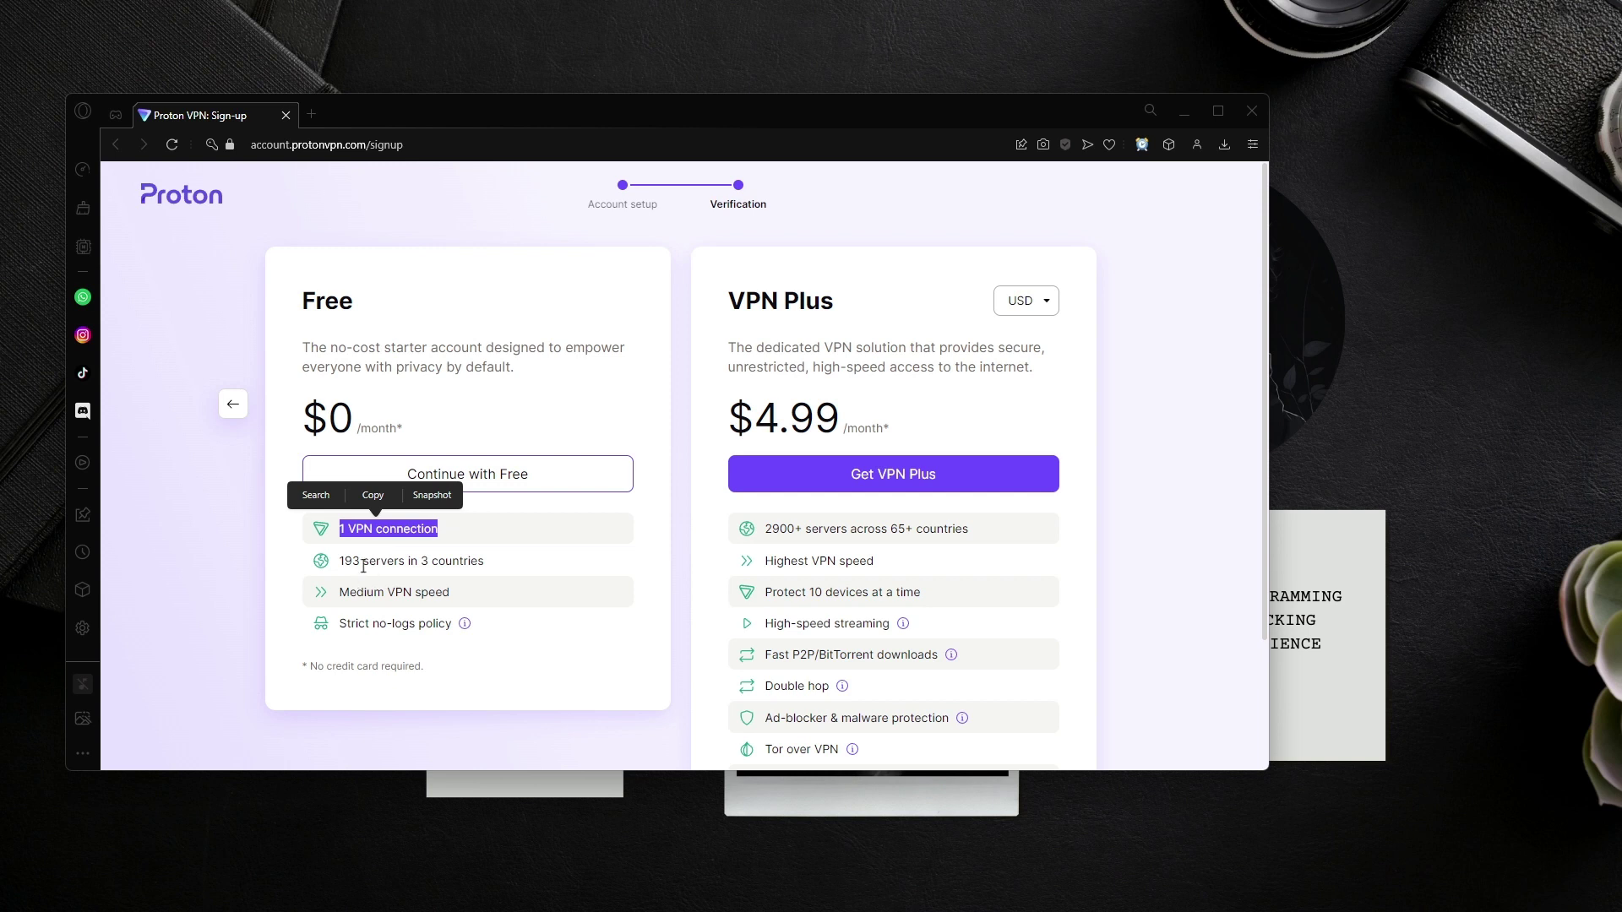
triple_click(364, 563)
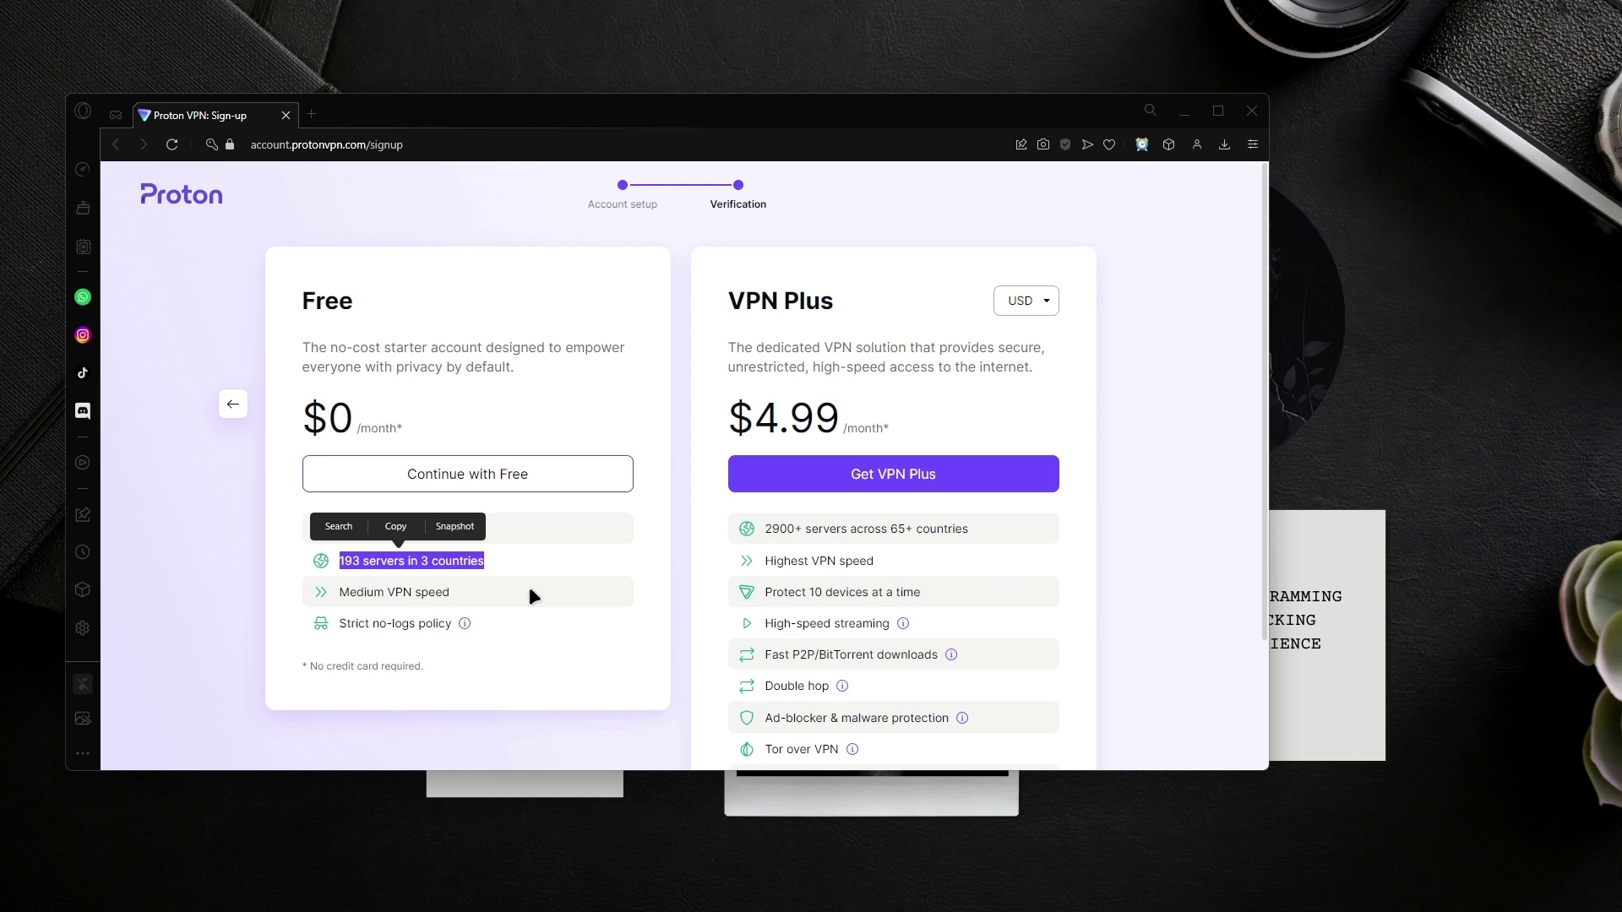
scroll(596, 603, down, 1)
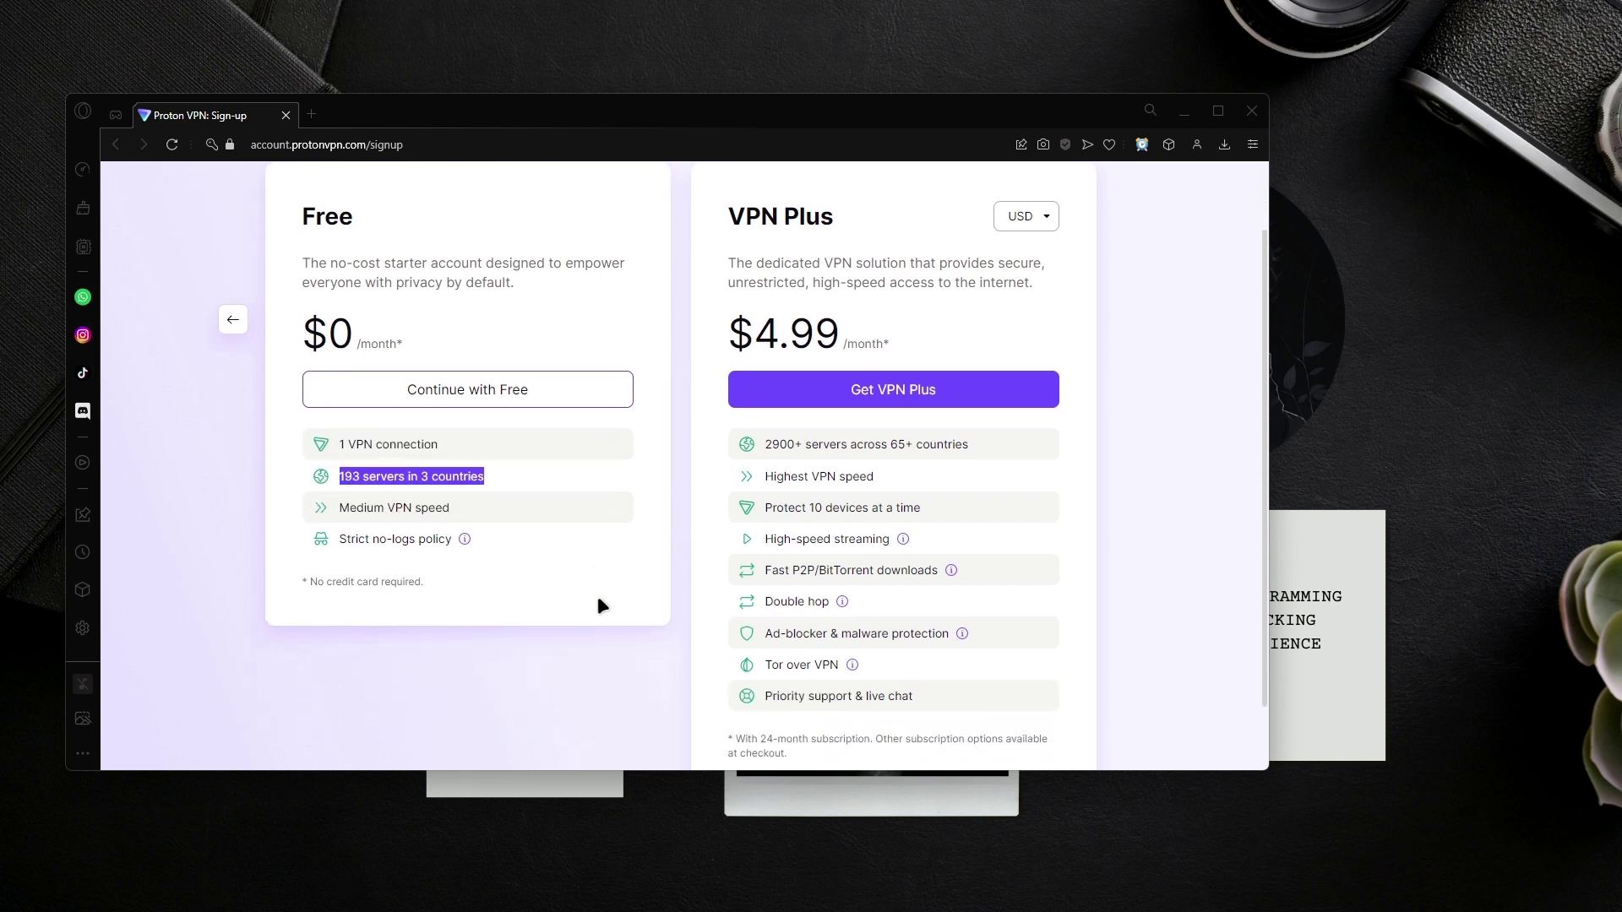
drag(927, 698, 755, 504)
double_click(783, 600)
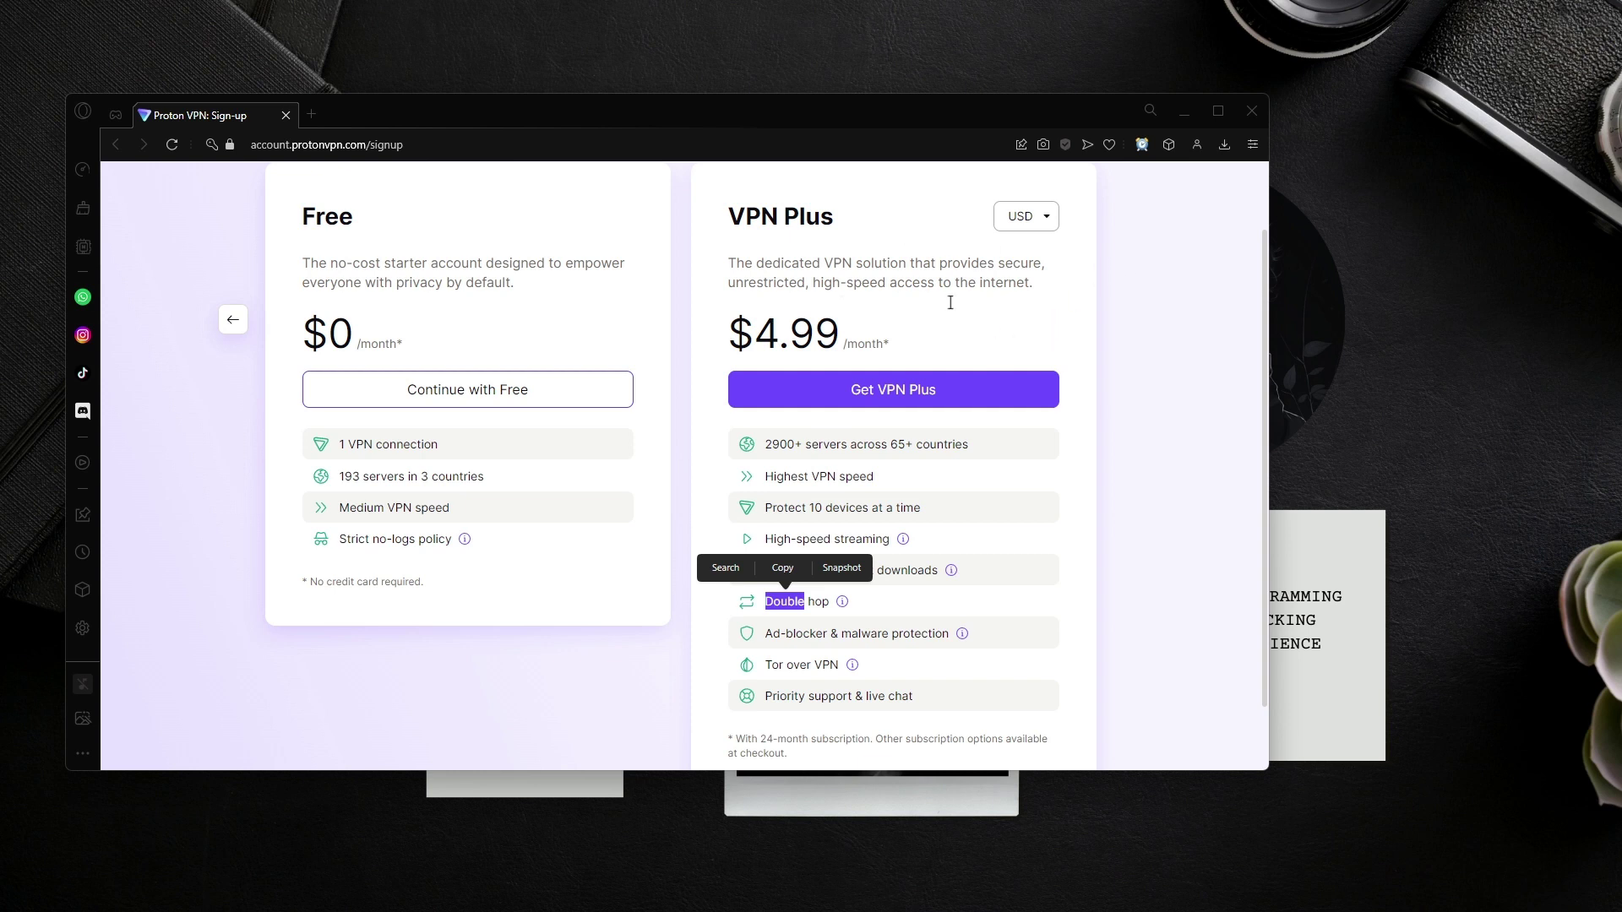
double_click(794, 334)
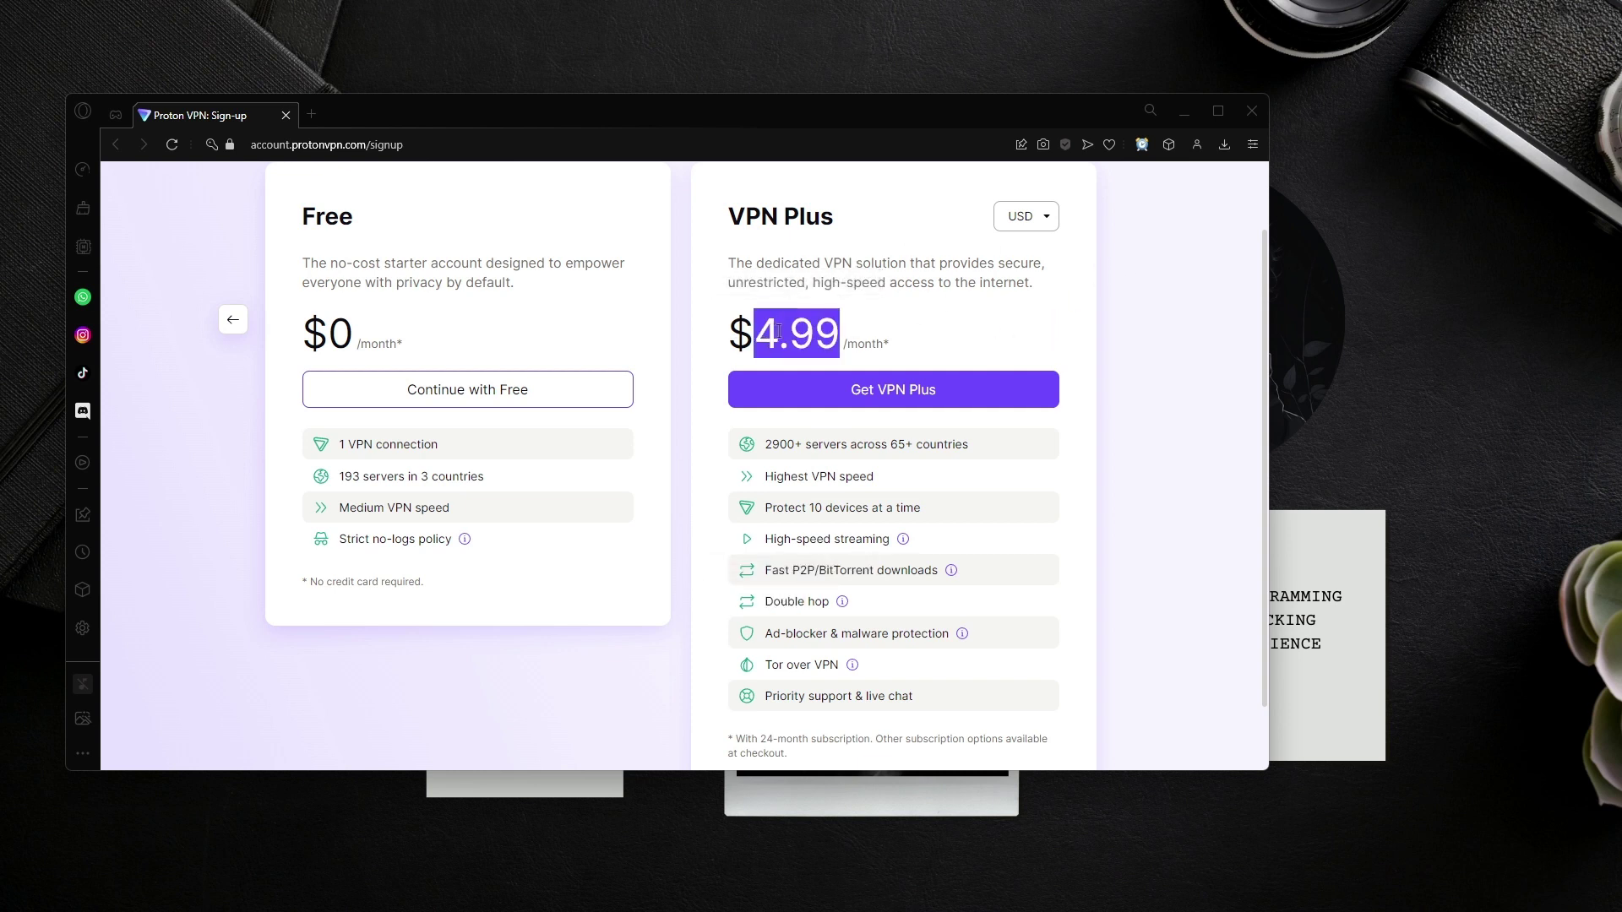
click(479, 390)
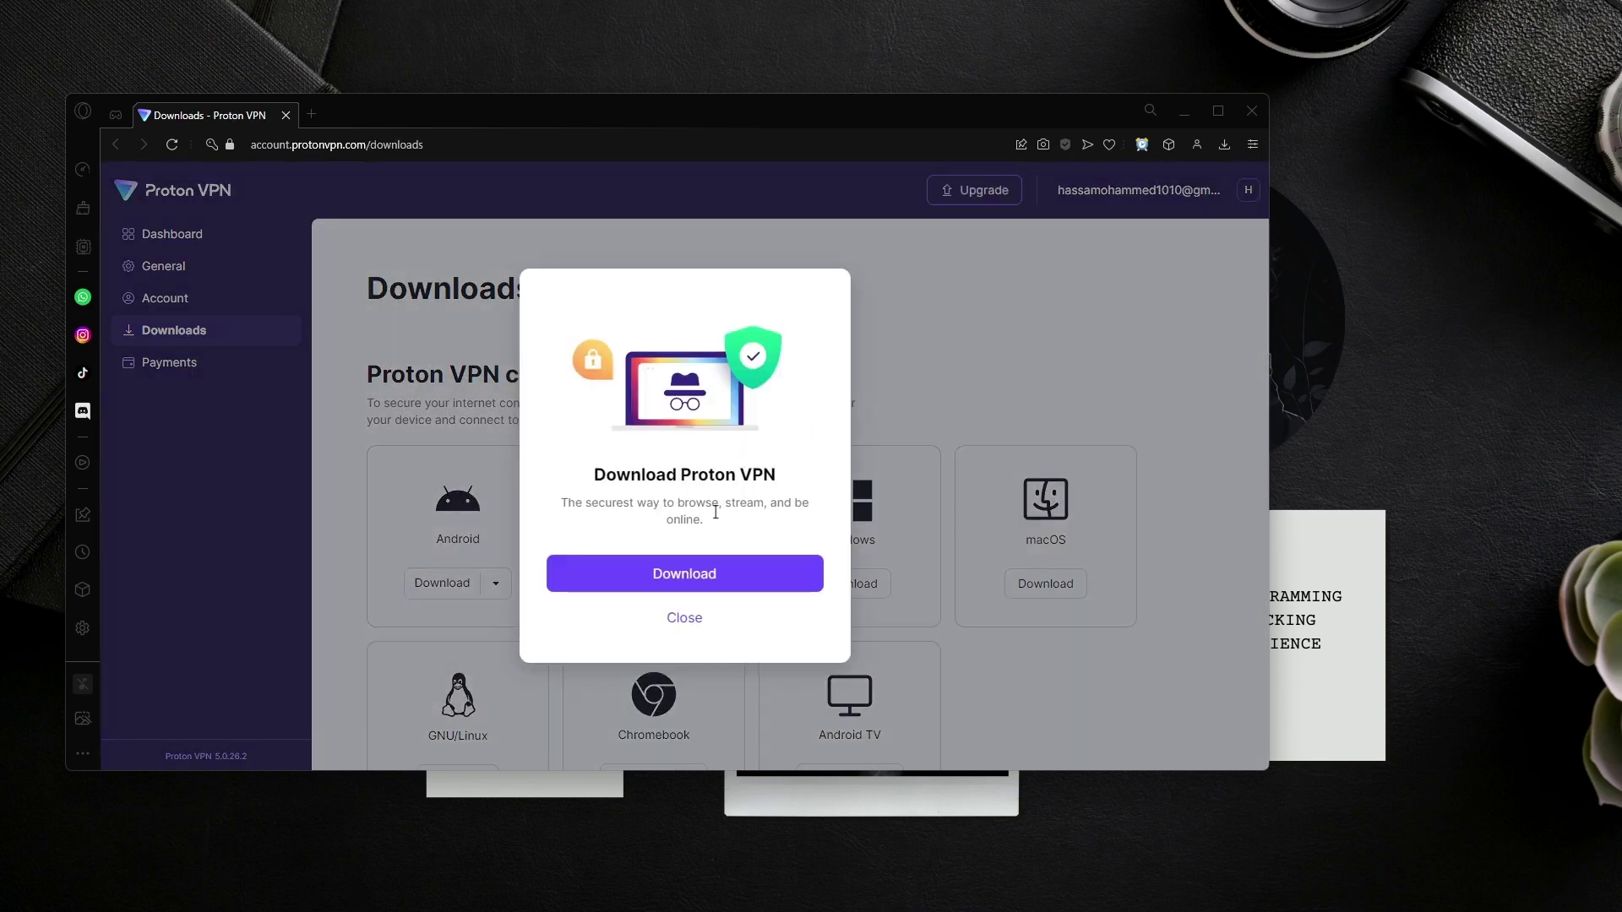
Step: Dismiss the download prompt, enter the new account's credentials with start-on-boot off, and sign in
click(705, 612)
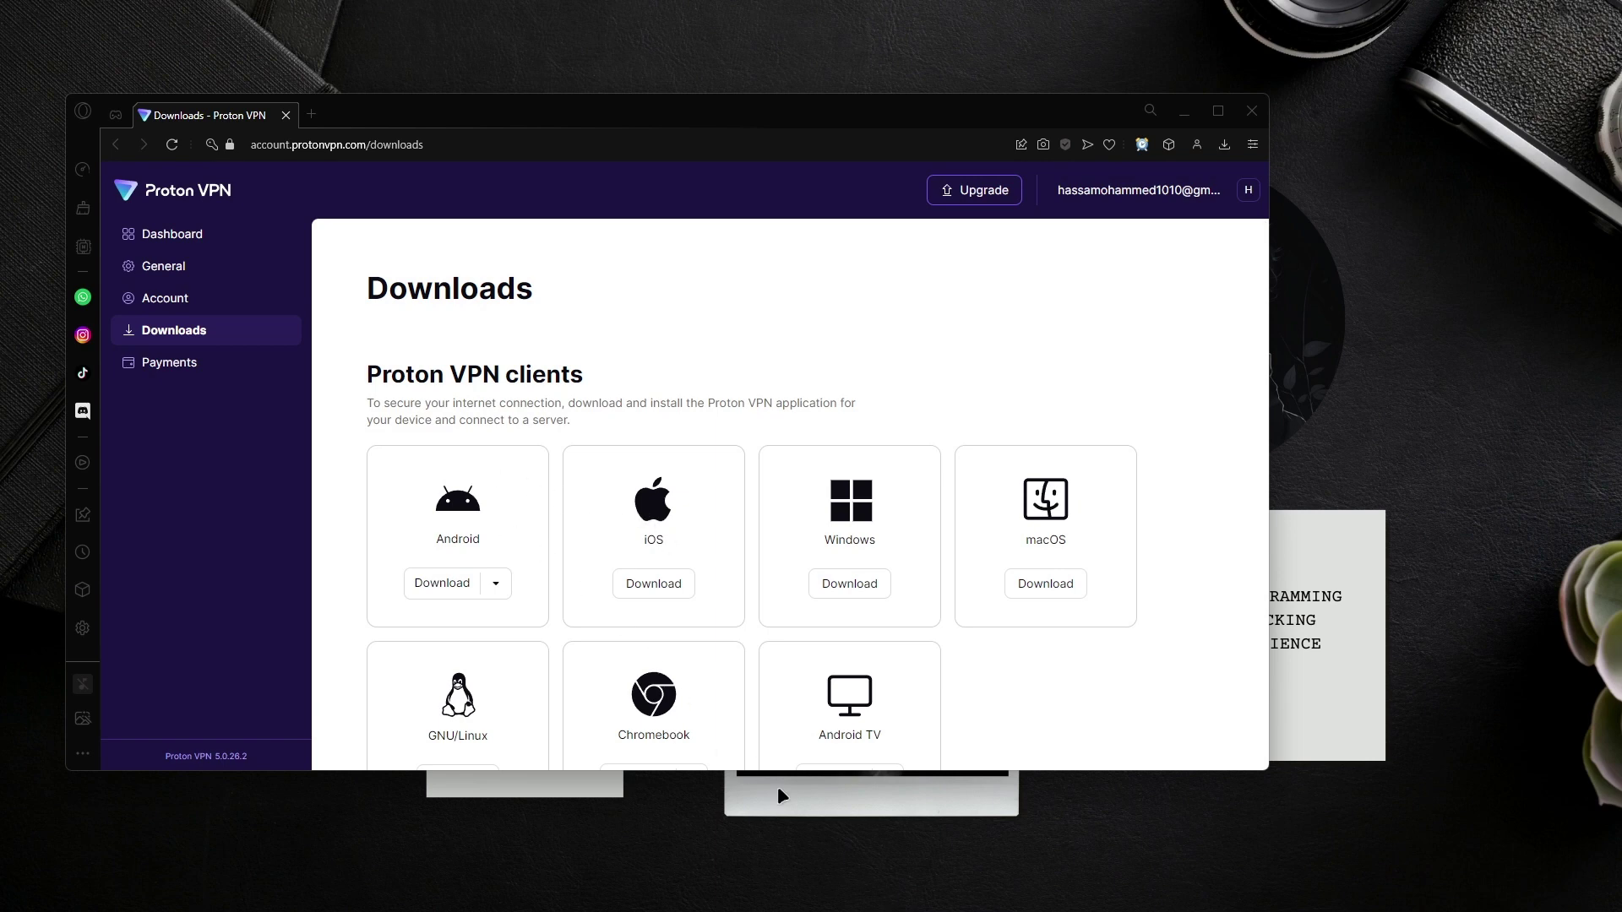
drag(805, 129, 795, 437)
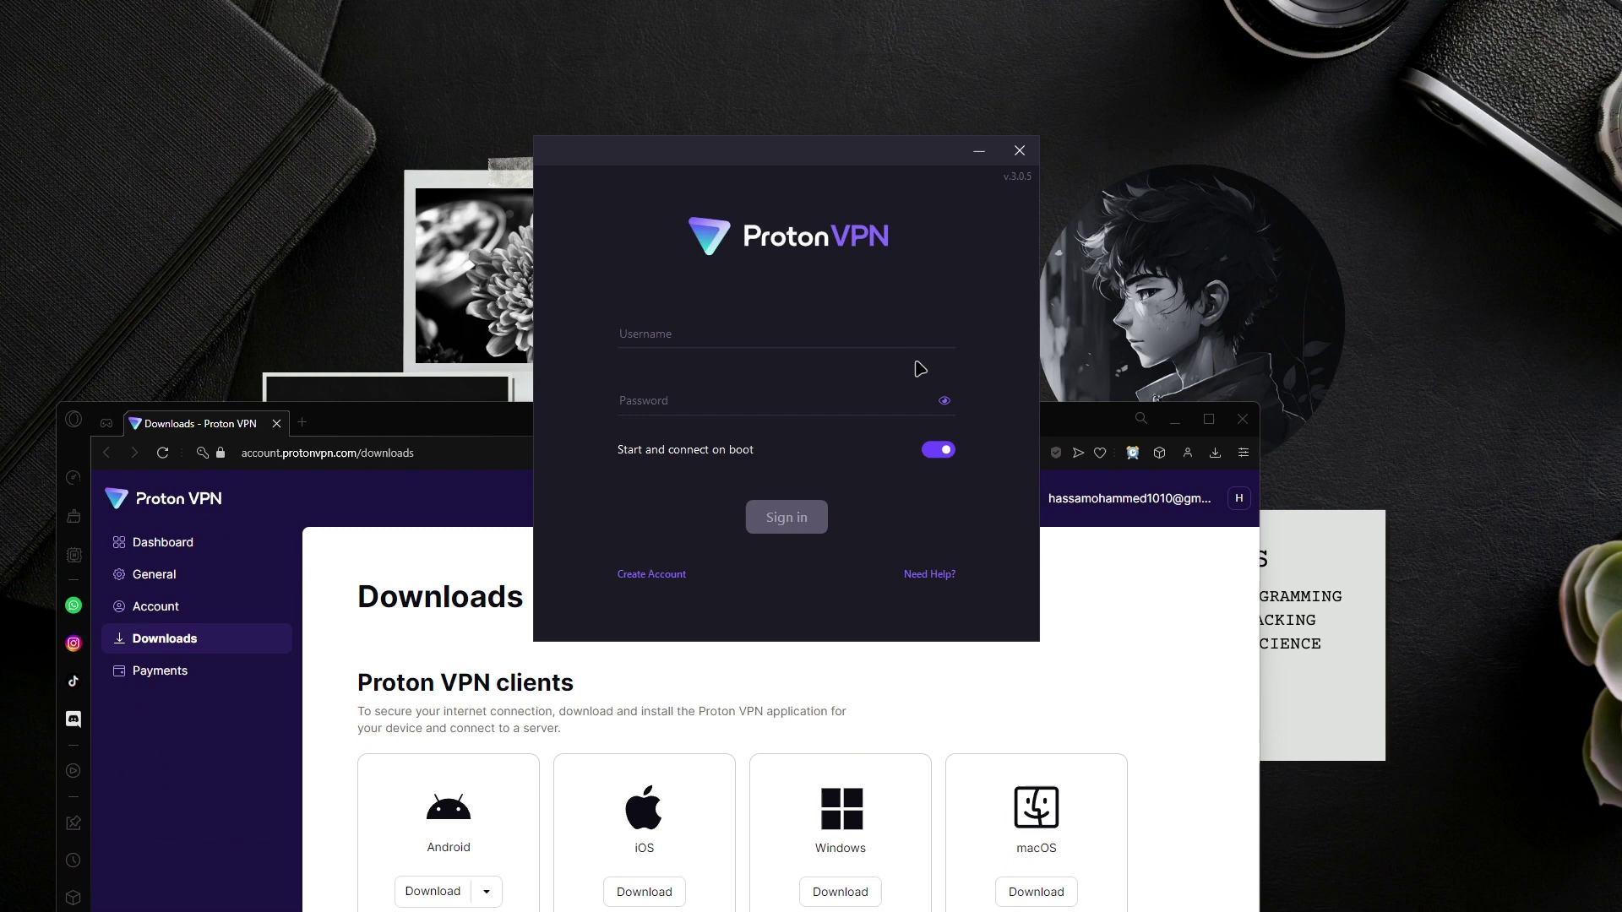
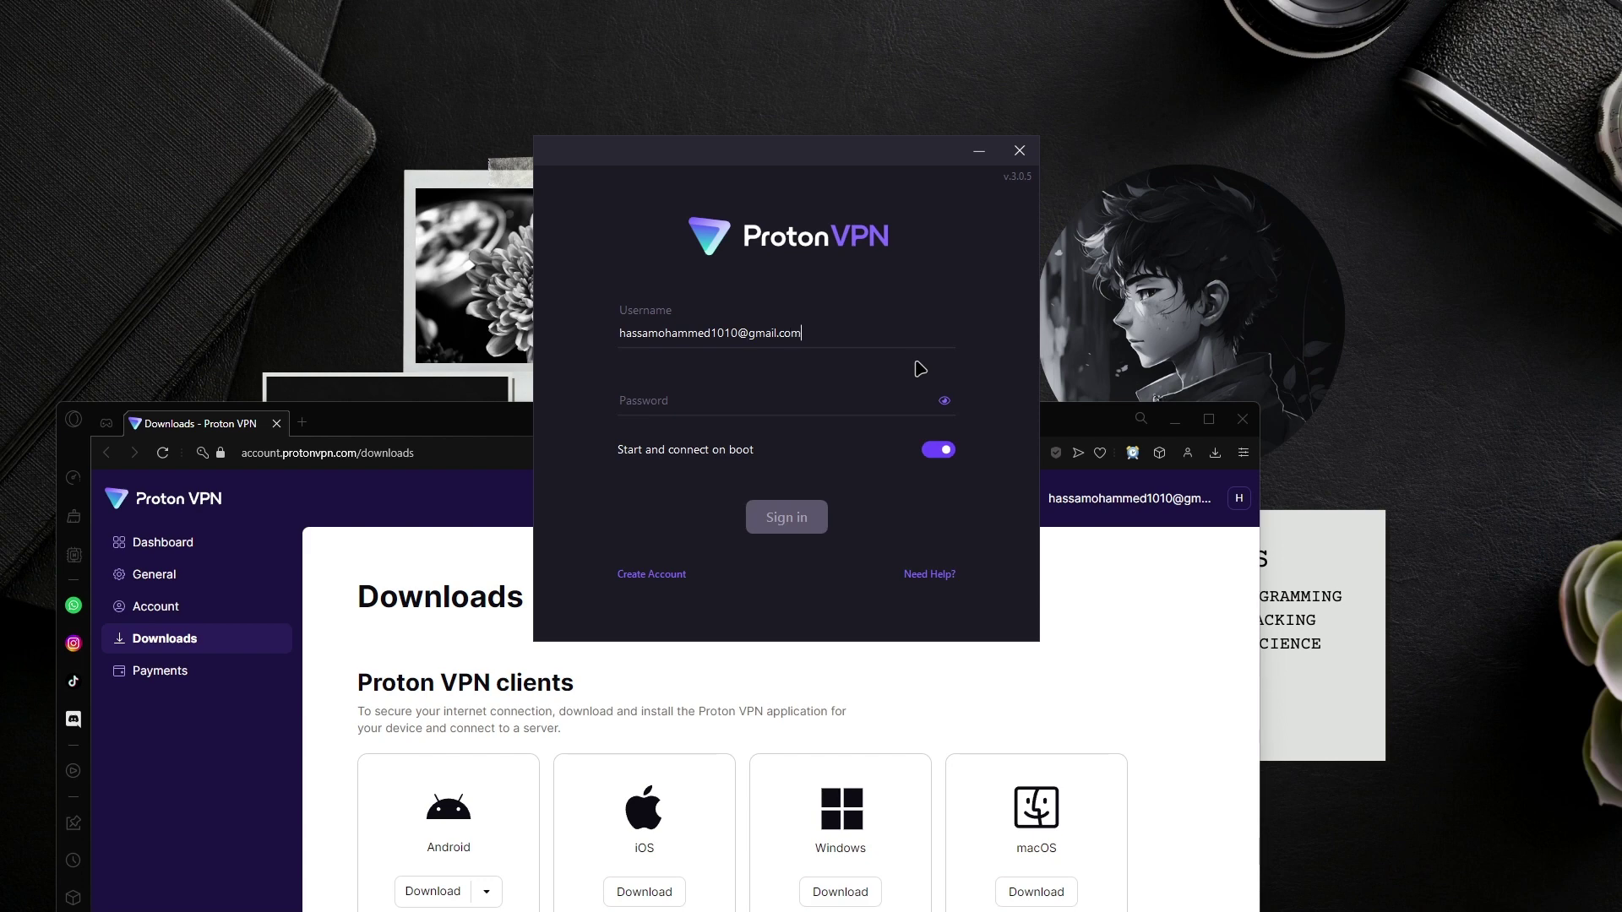
text(•)
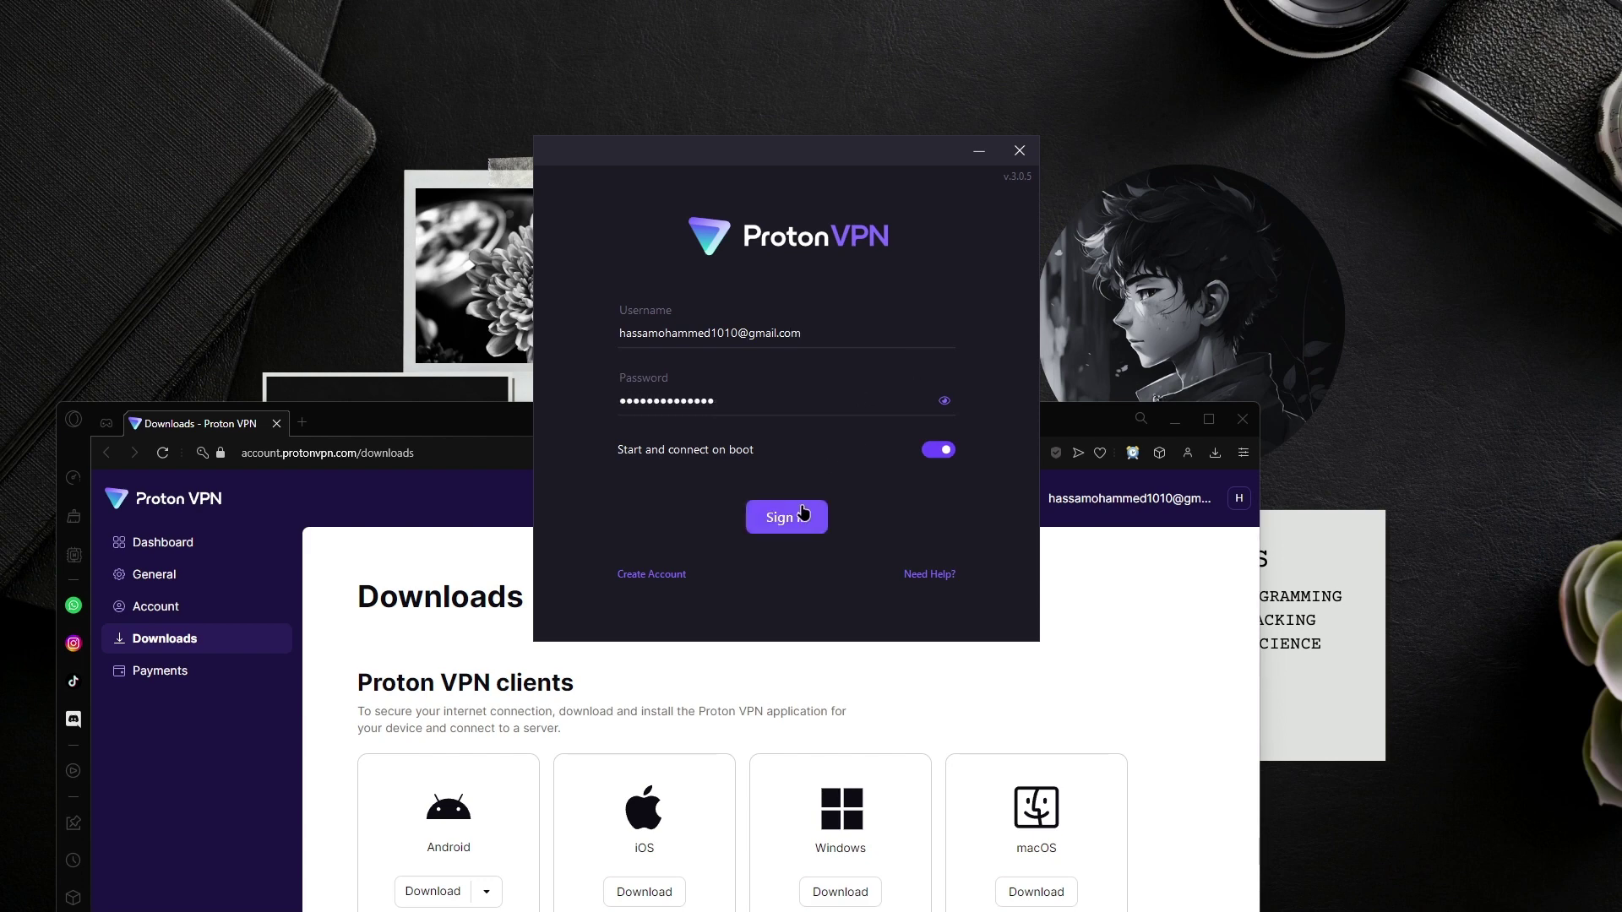
click(937, 450)
click(798, 523)
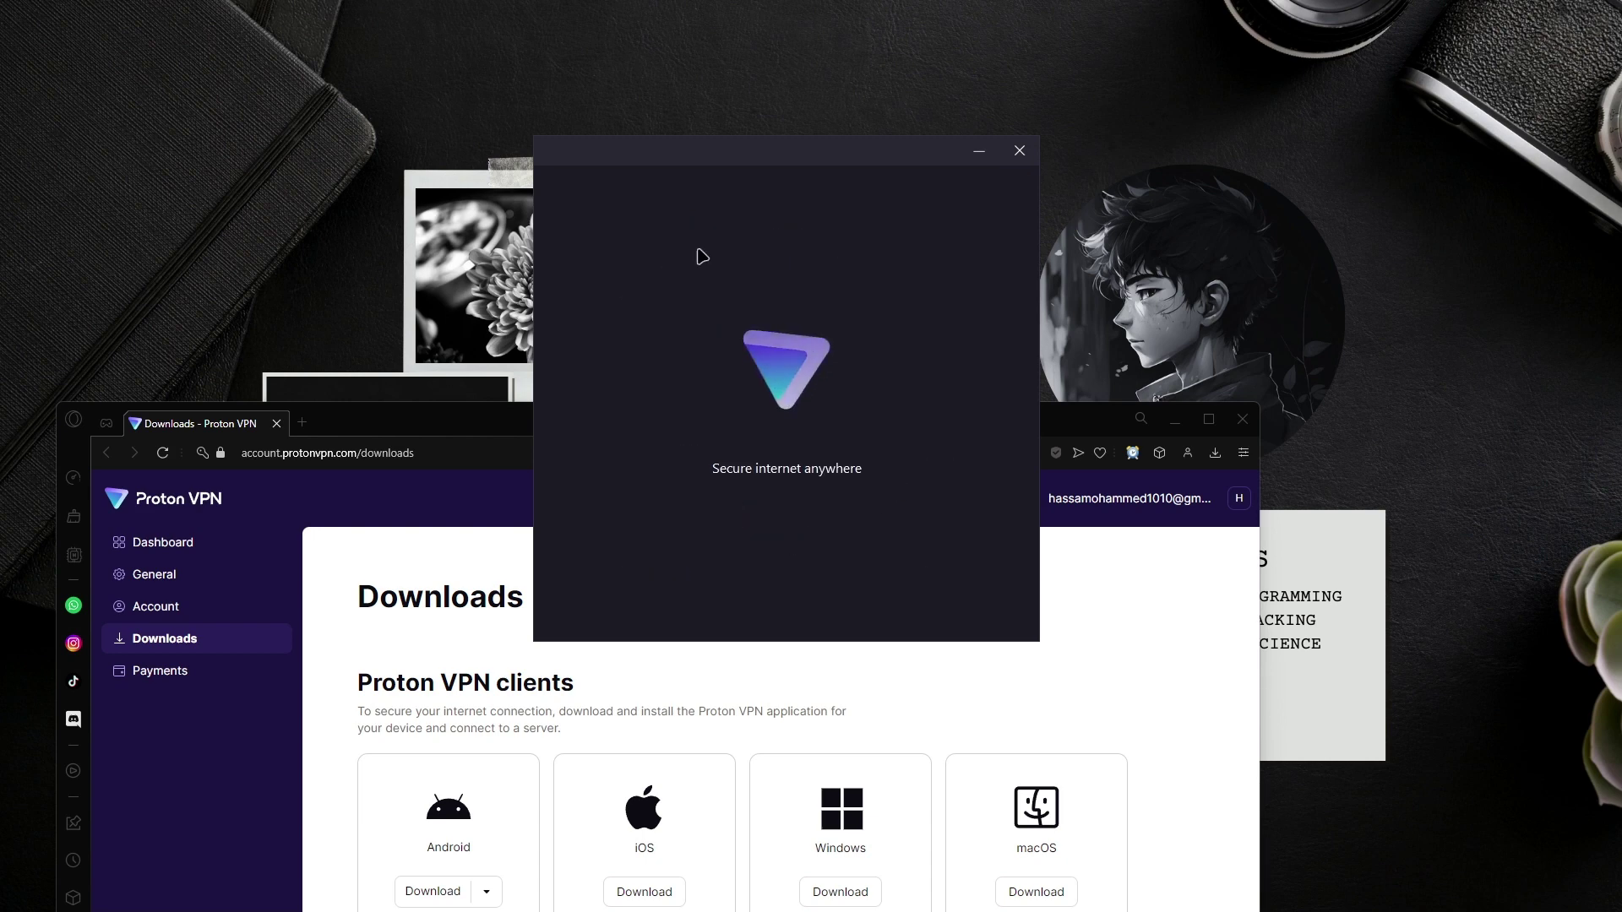
drag(1080, 425, 1110, 195)
Step: Bring Opera forward and go to the Account page in the dashboard sidebar
click(860, 146)
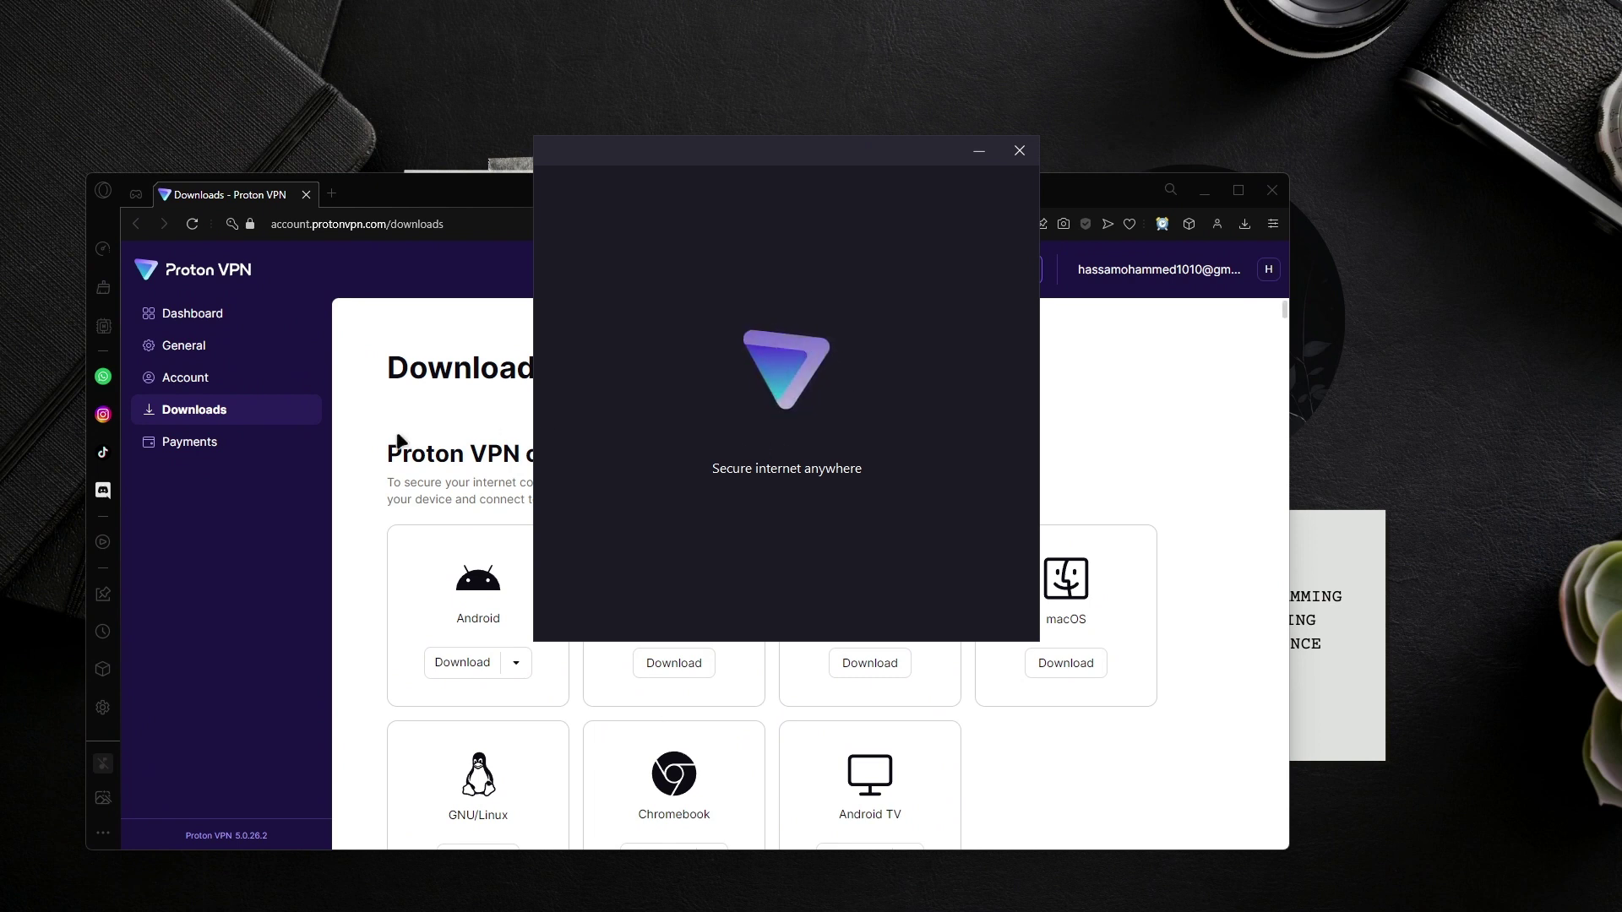
click(217, 413)
click(228, 377)
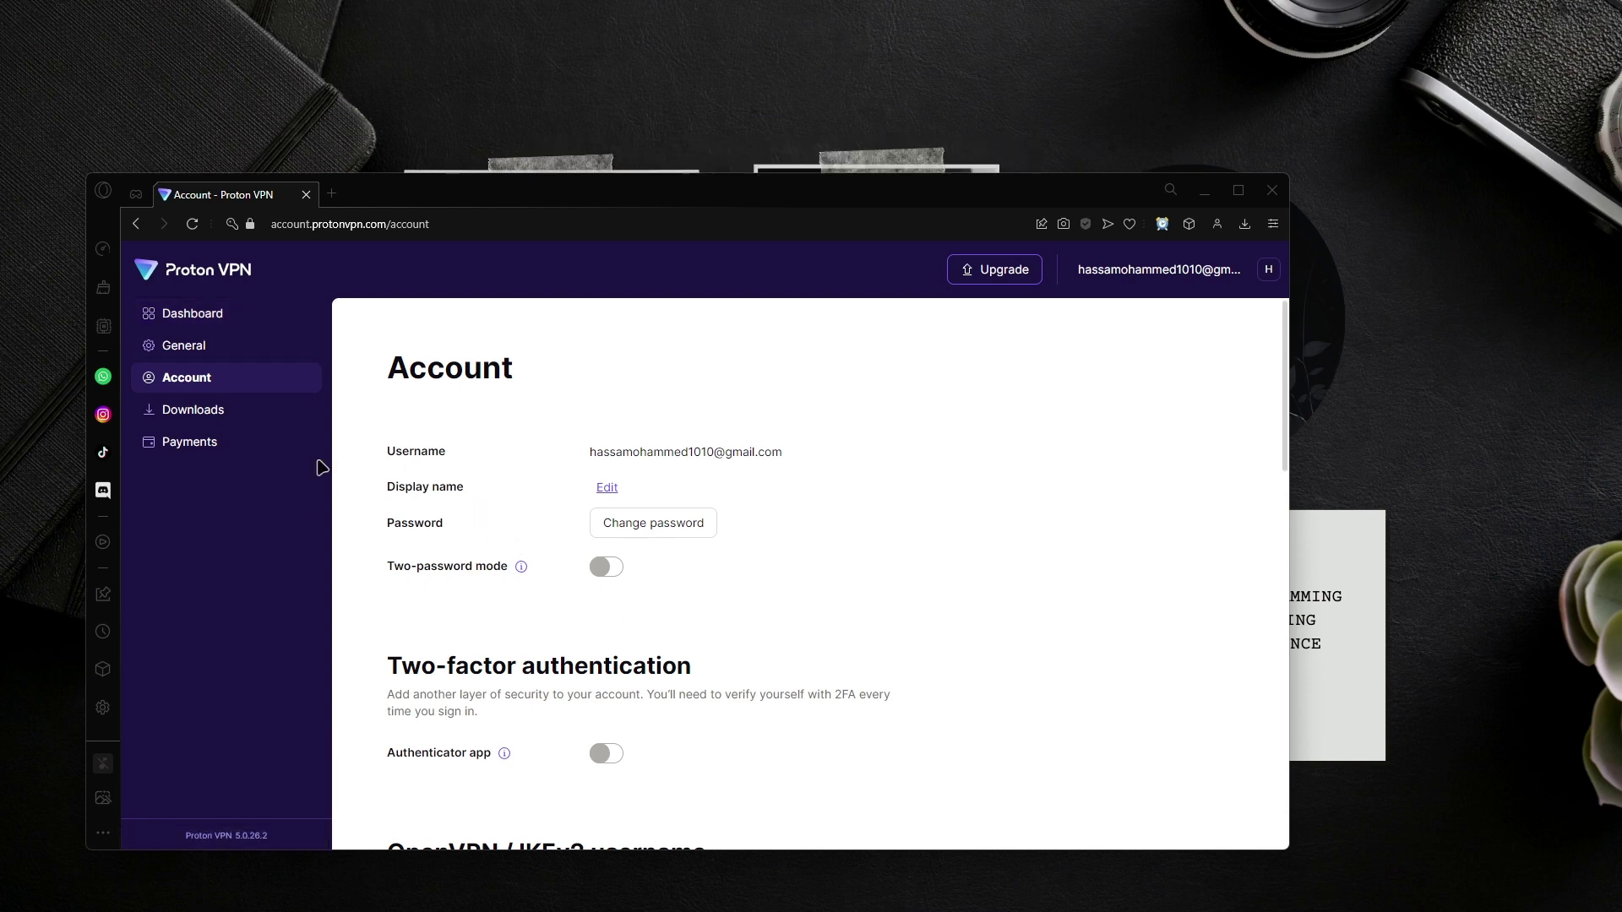
Step: Skip the Welcome On Board tour, then zoom and recentre the world map
click(420, 98)
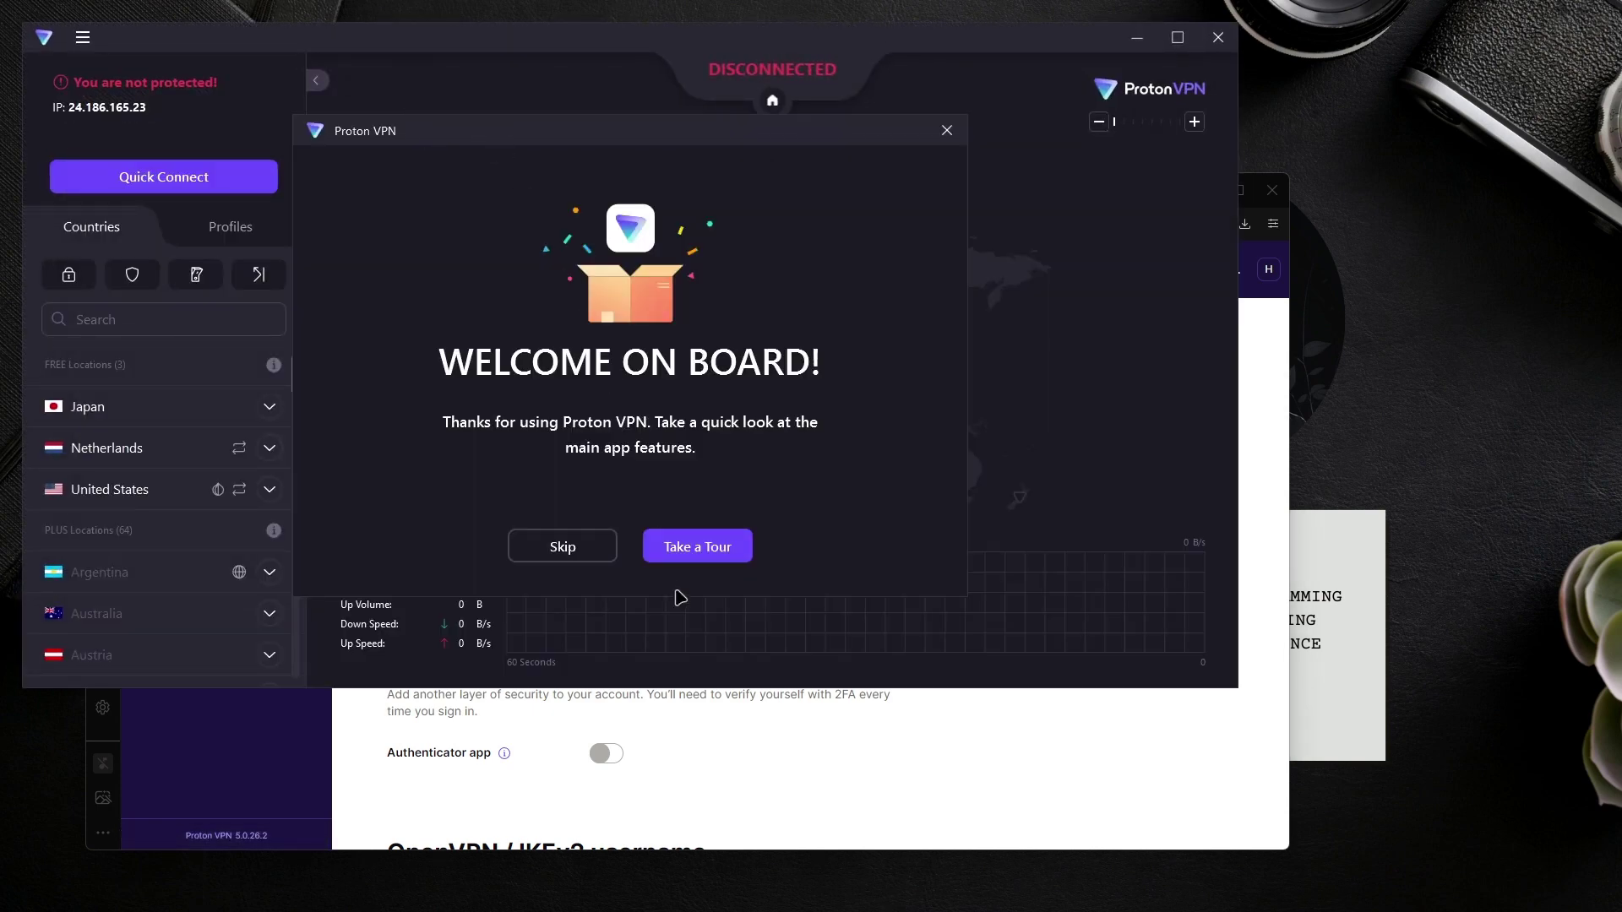
click(598, 551)
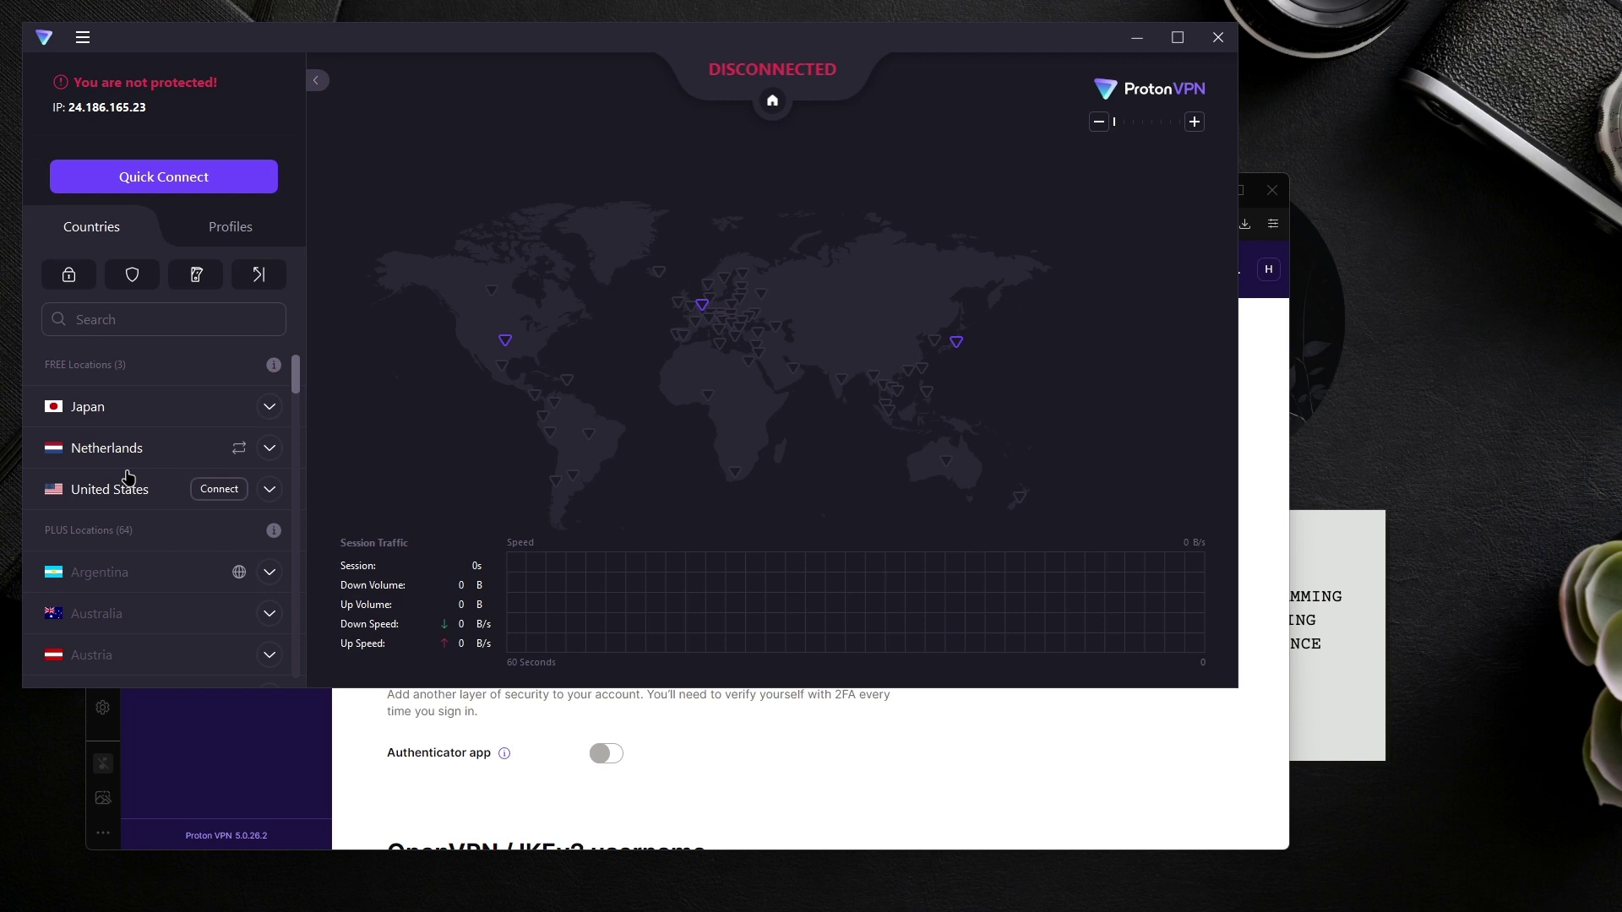
scroll(948, 373, up, 3)
scroll(969, 343, down, 3)
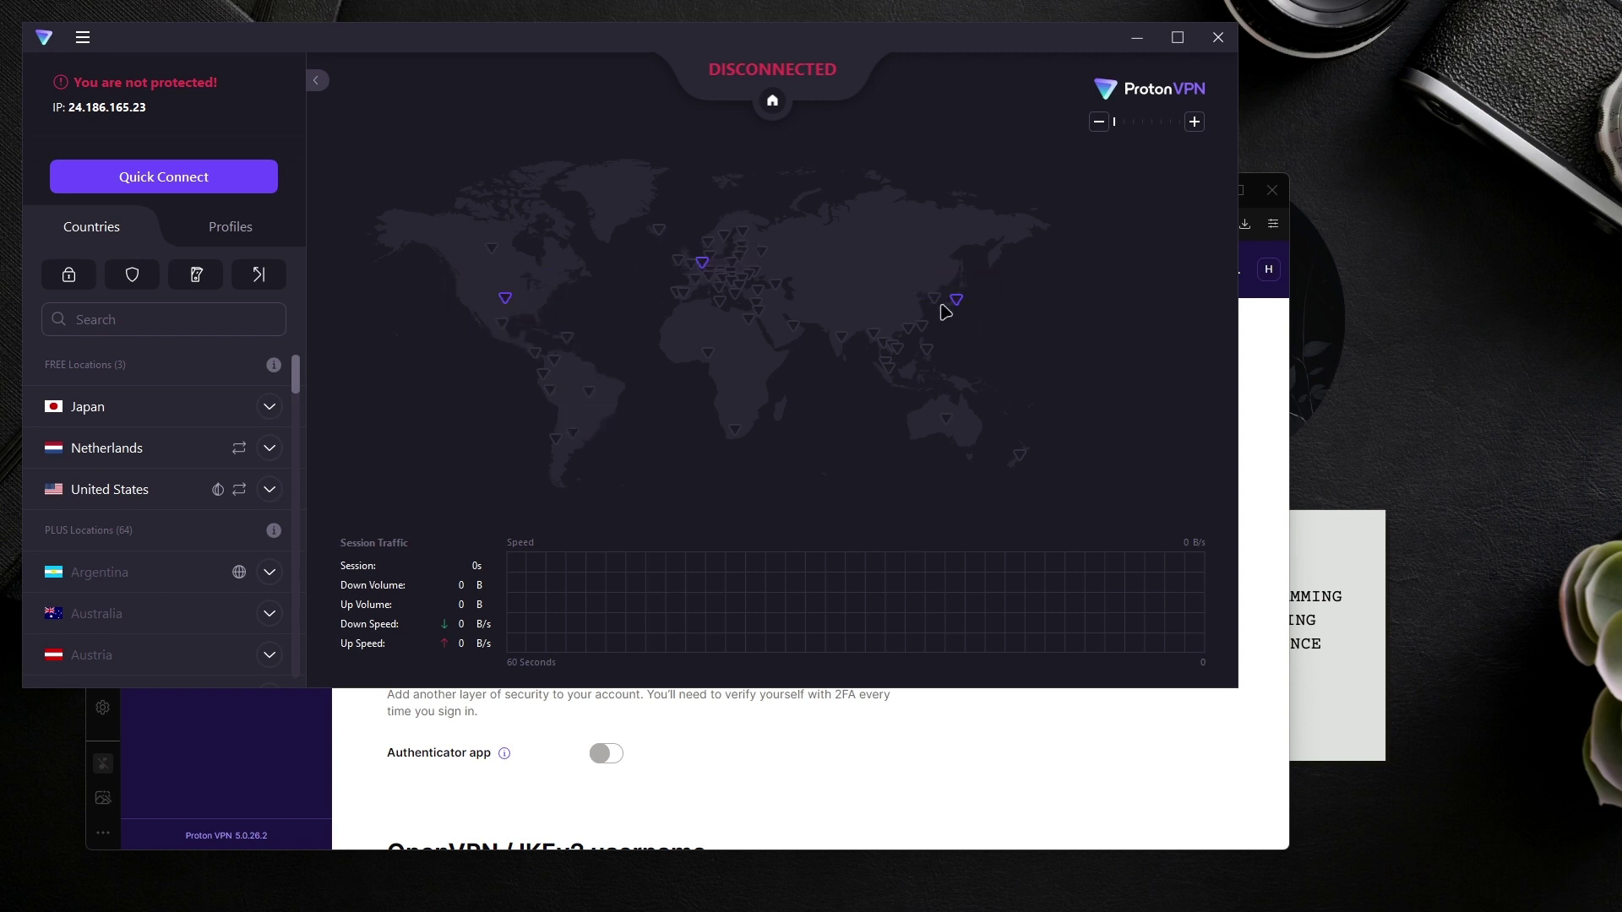
scroll(812, 299, up, 3)
scroll(654, 298, down, 3)
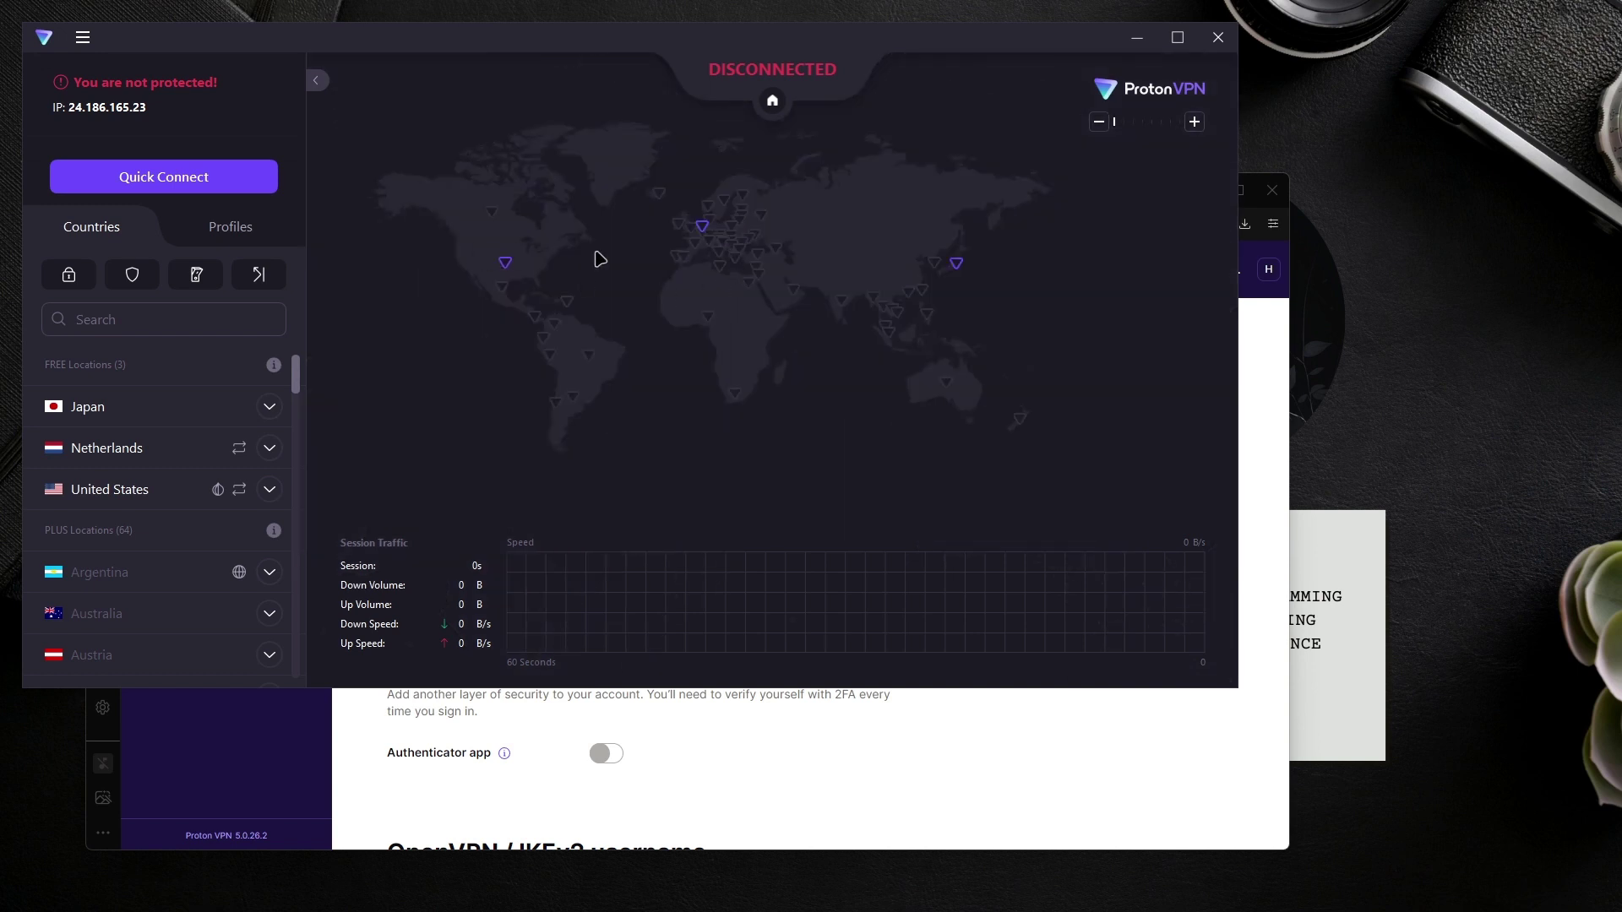
drag(655, 271, 676, 384)
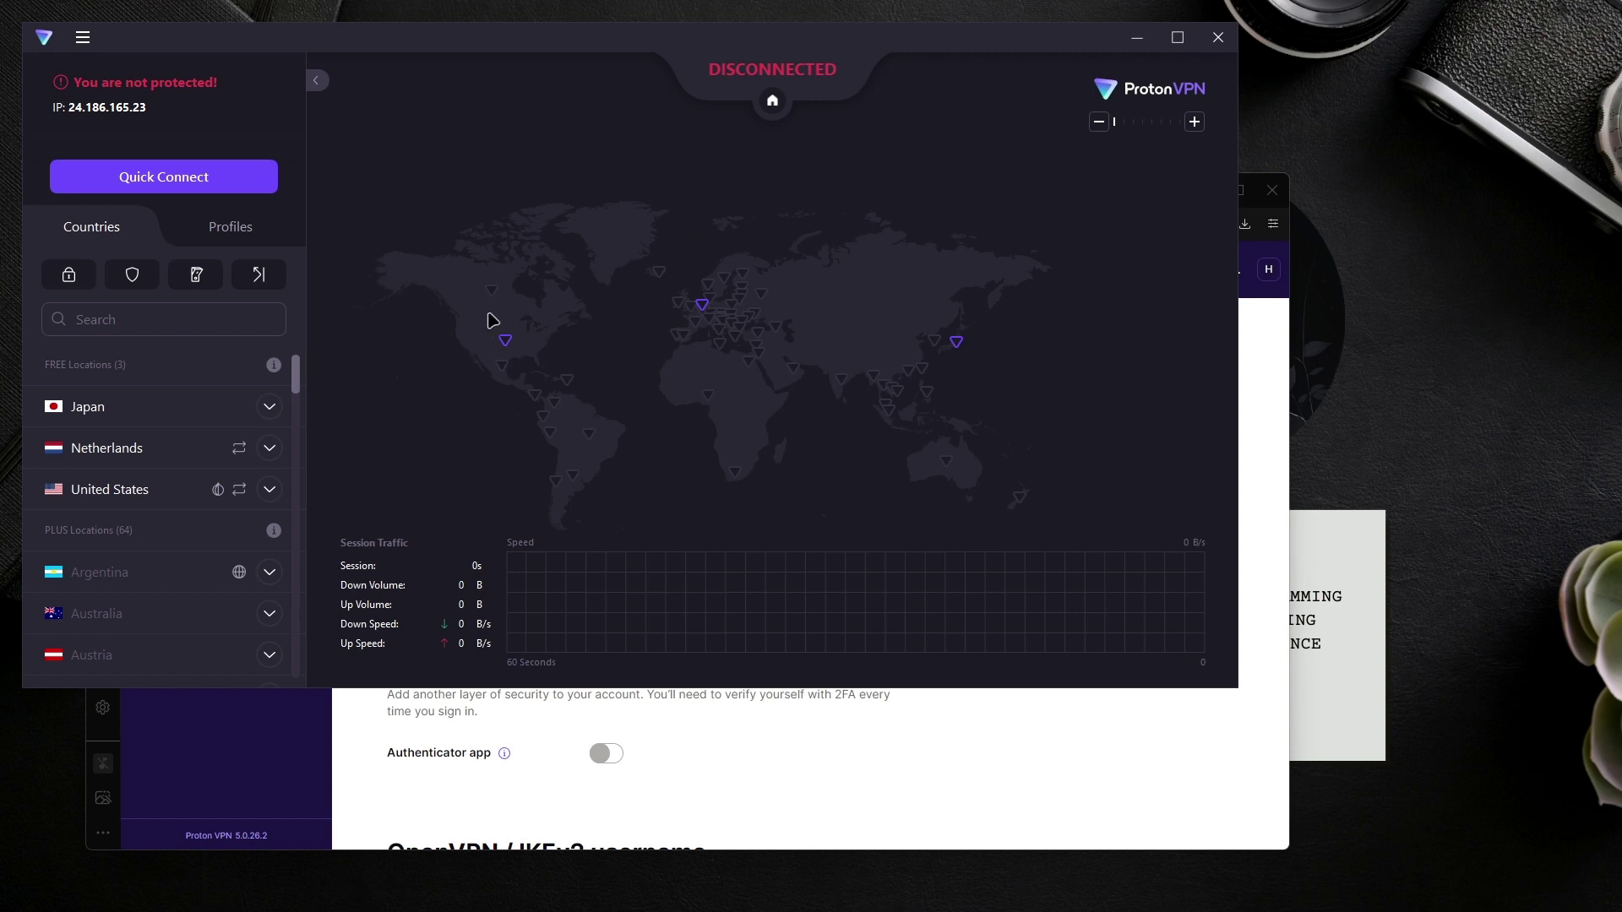
mouse_move(230, 495)
Step: Connect to free Netherlands server NL-FREE#103097, close the NordVPN pop-up, and return to Proton VPN
click(239, 452)
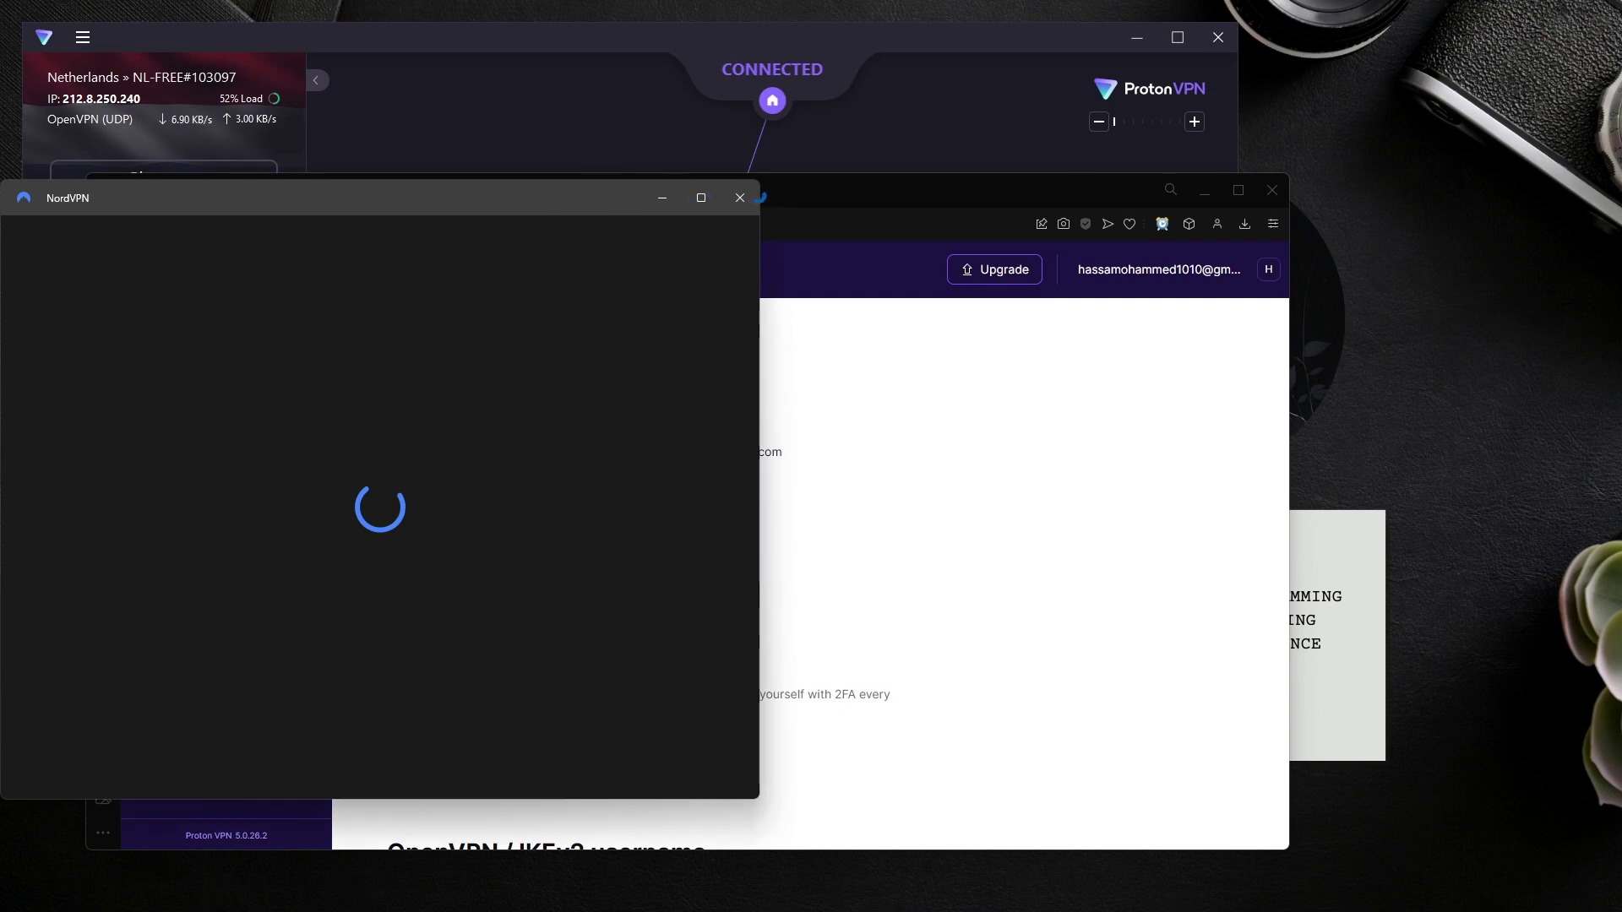
click(740, 198)
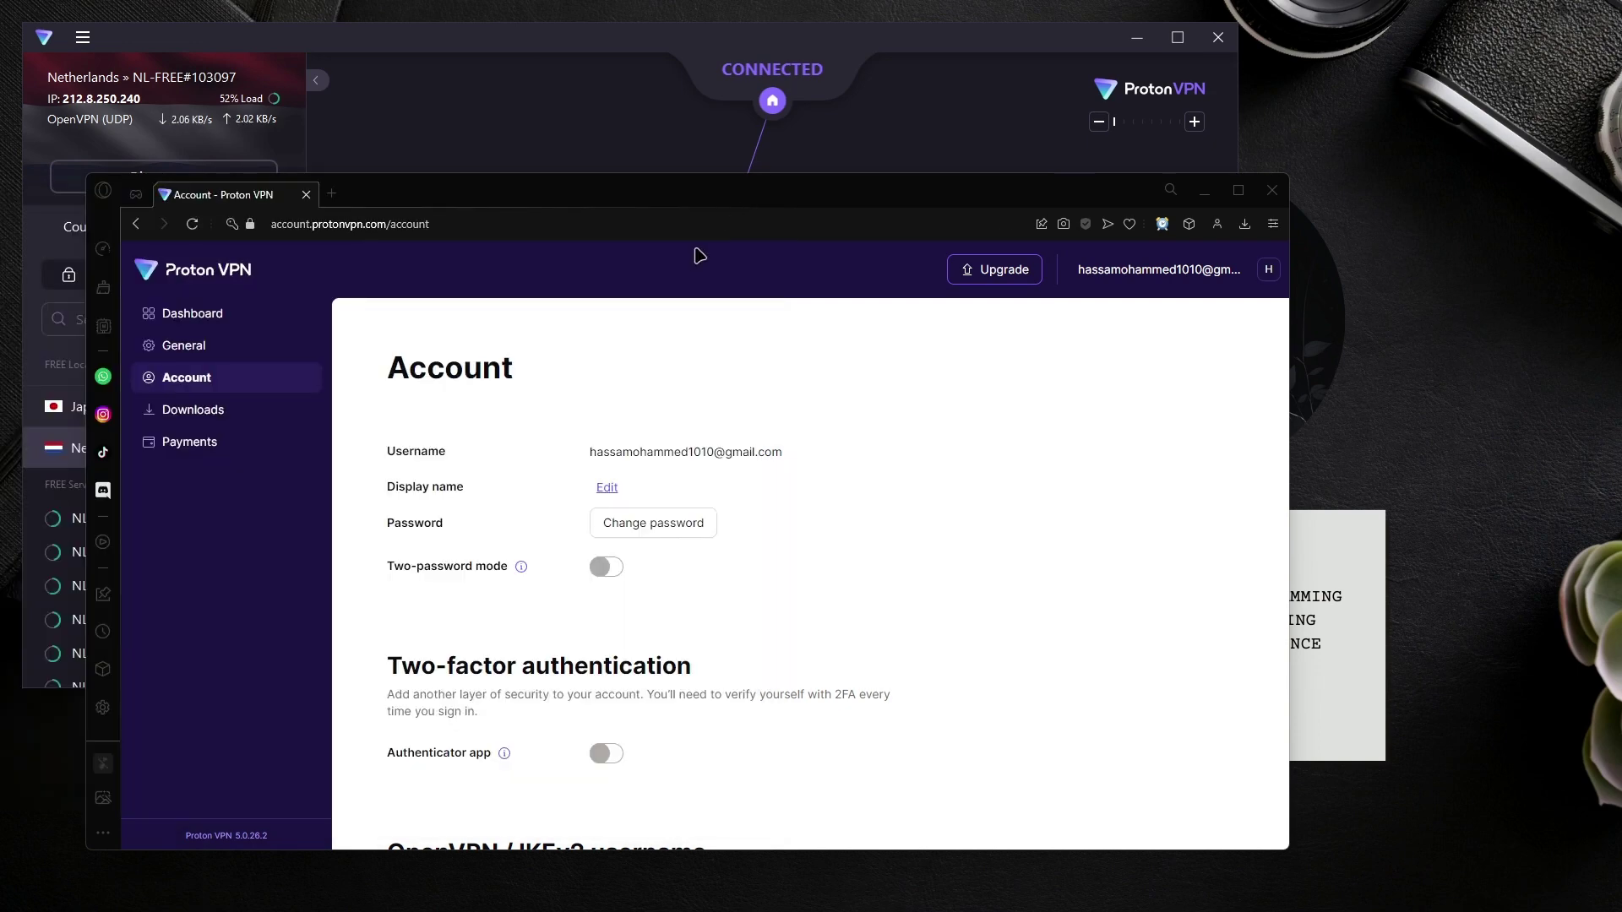
click(517, 50)
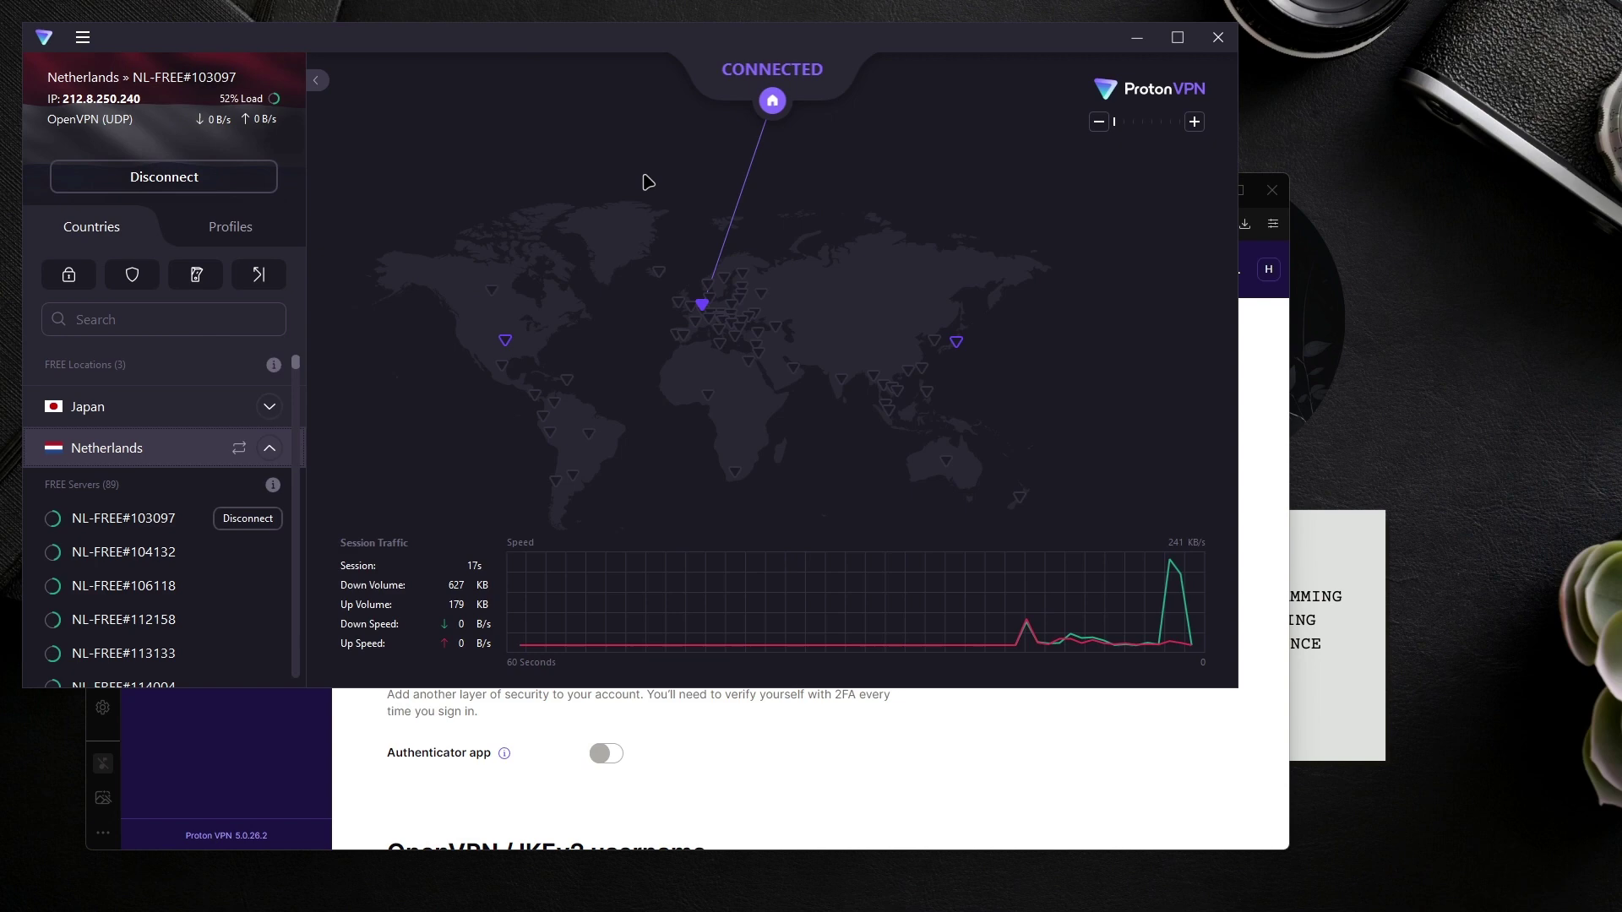
Step: Search 'what is my ip' in a new tab and select the shown IP 212.8.250.240
click(1017, 737)
key(ctrl+t)
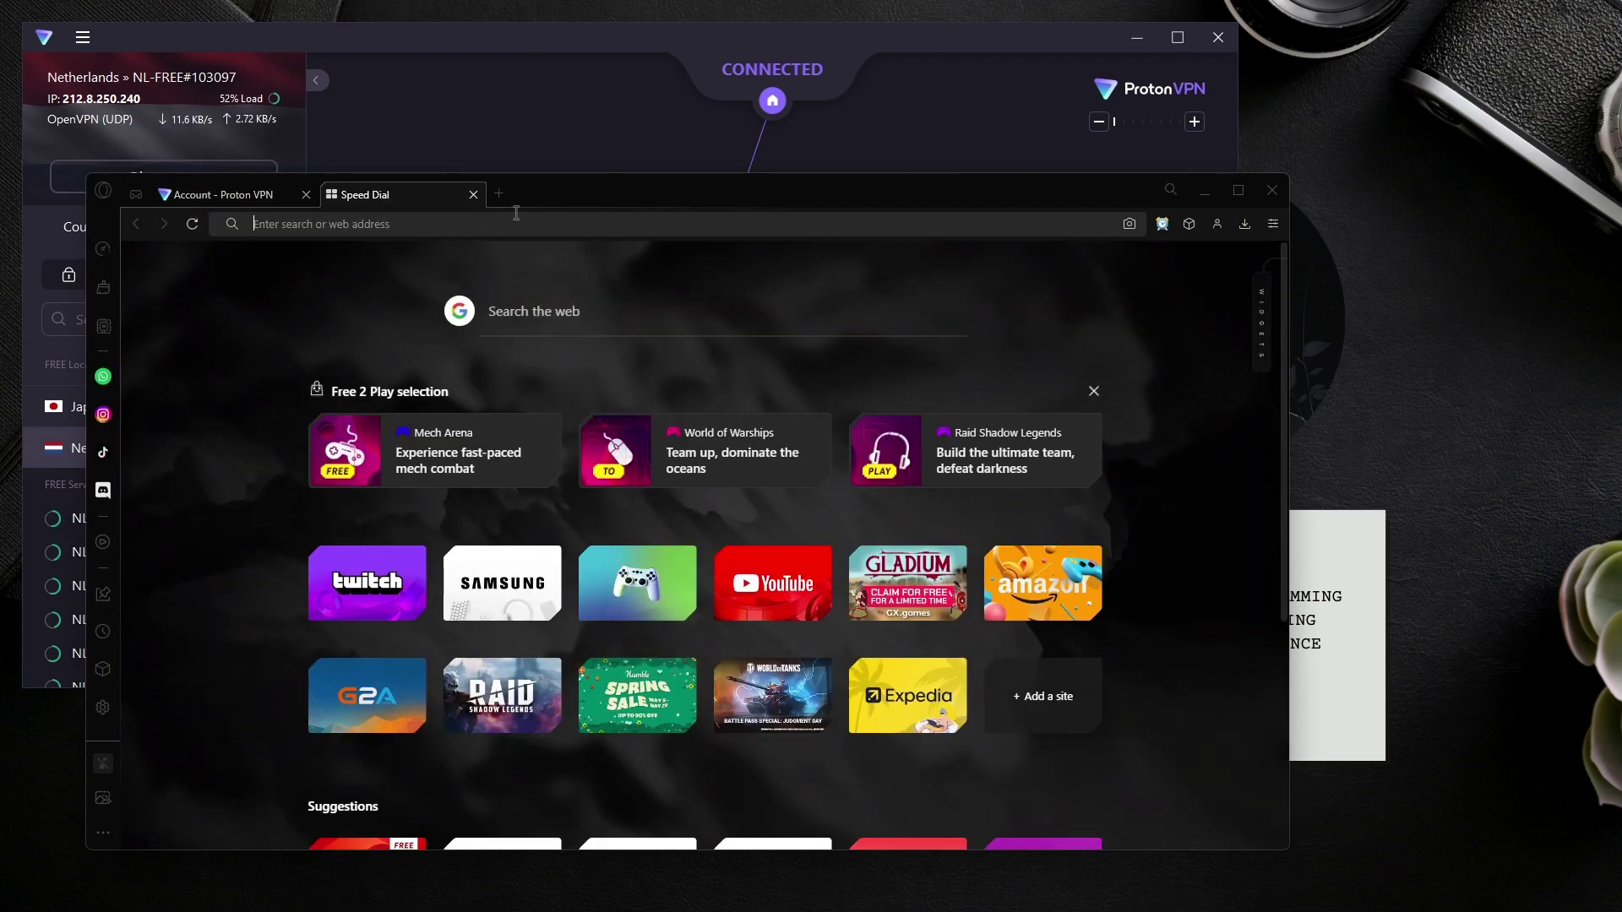
text(wha)
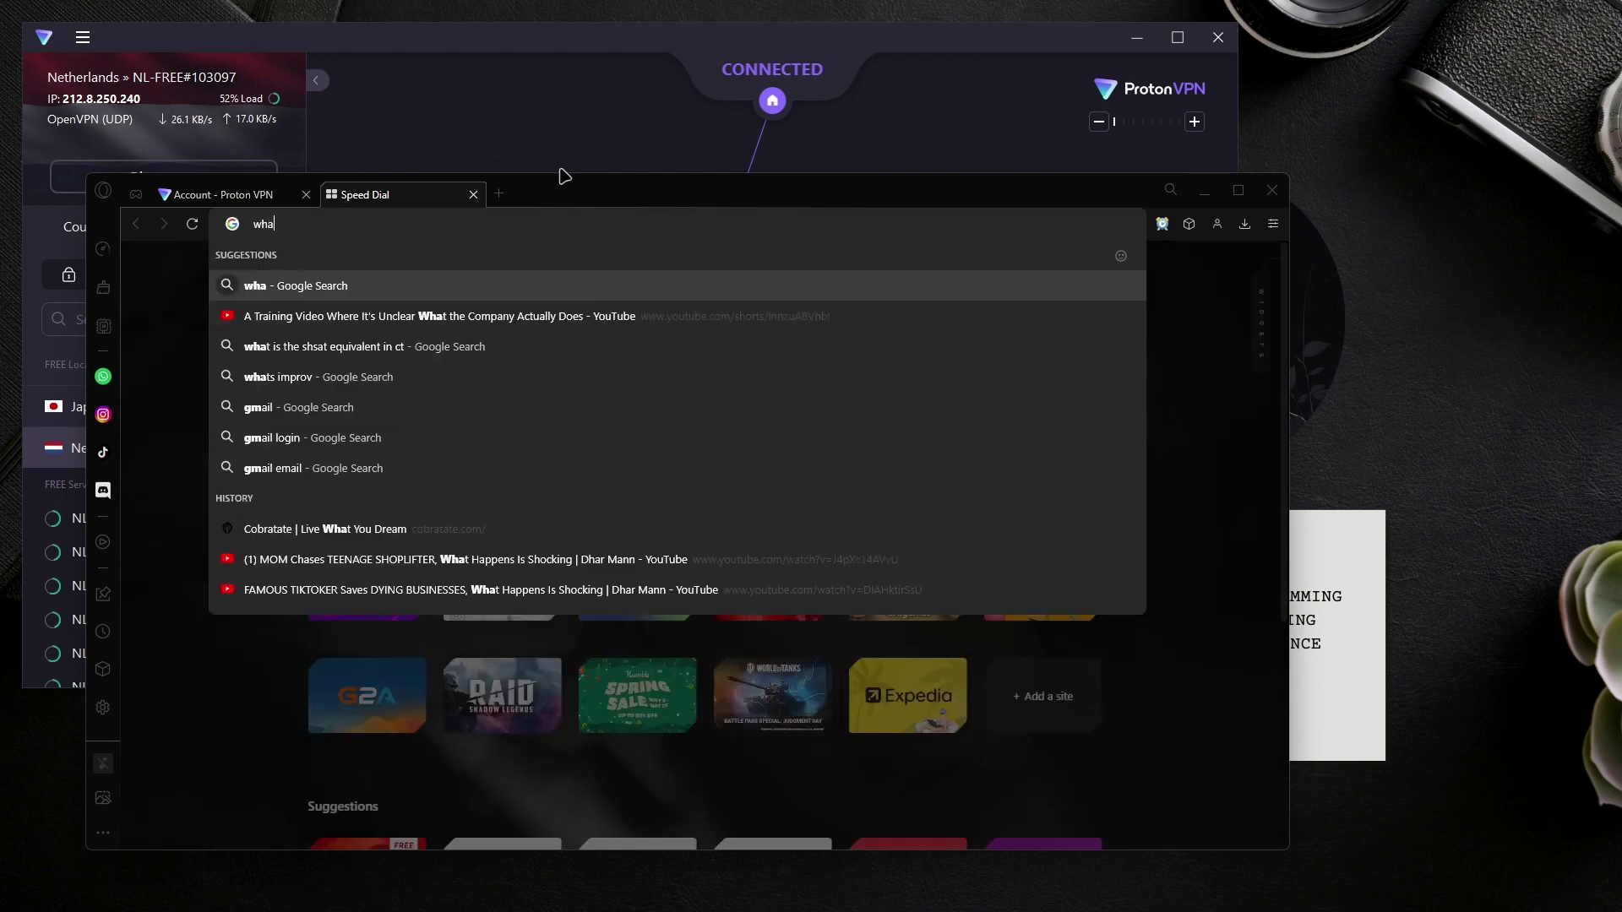
text(t is my ip)
key(Return)
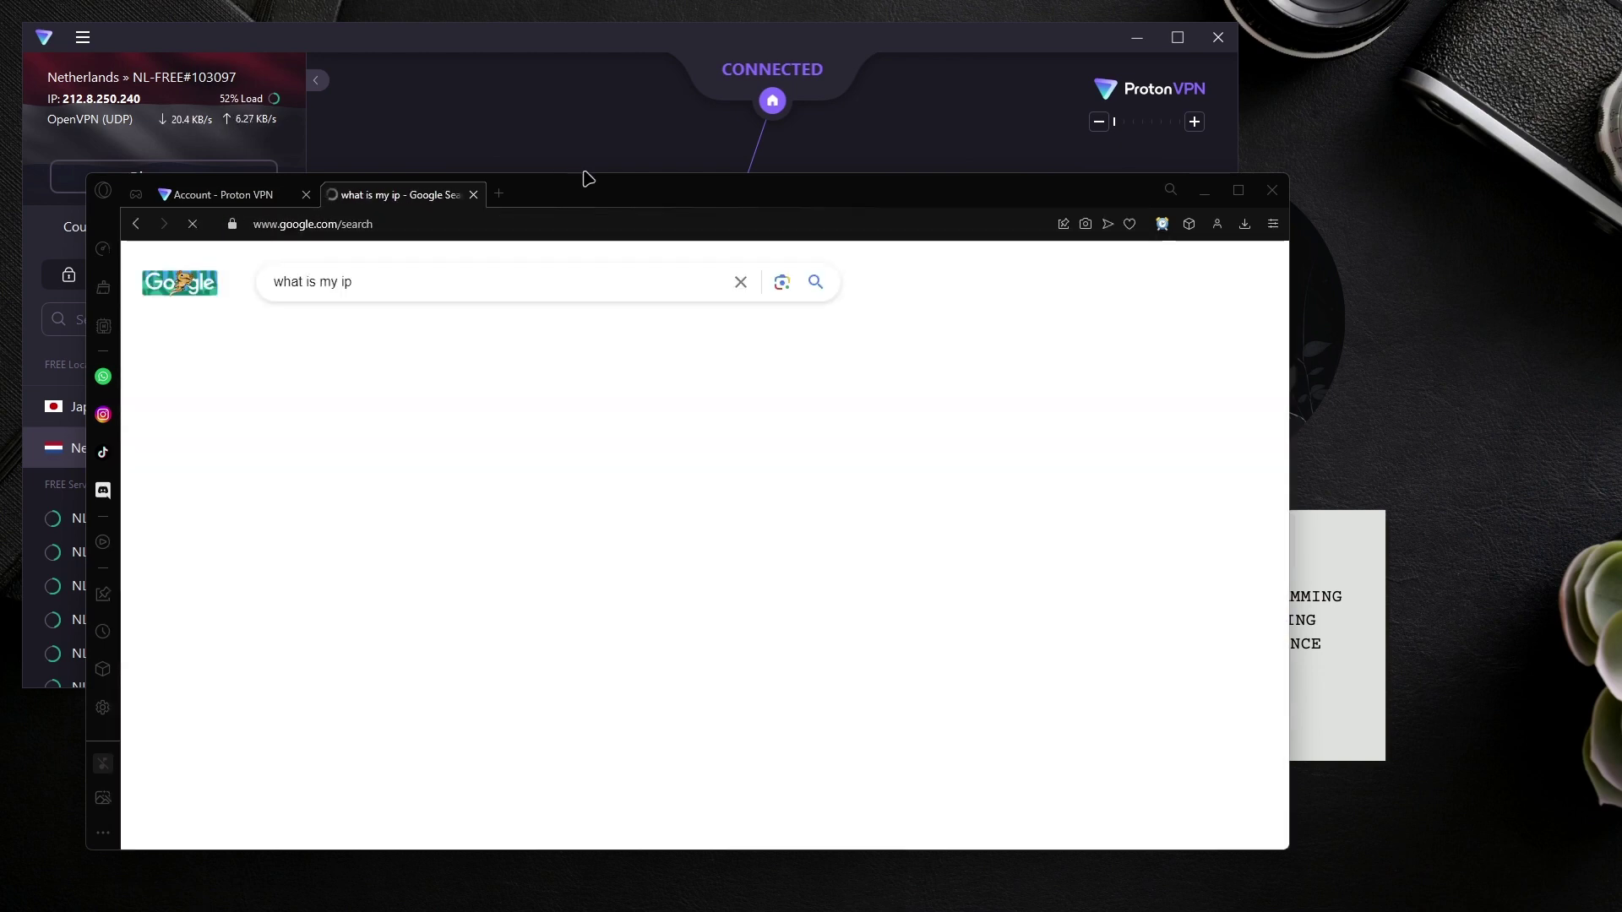
double_click(554, 173)
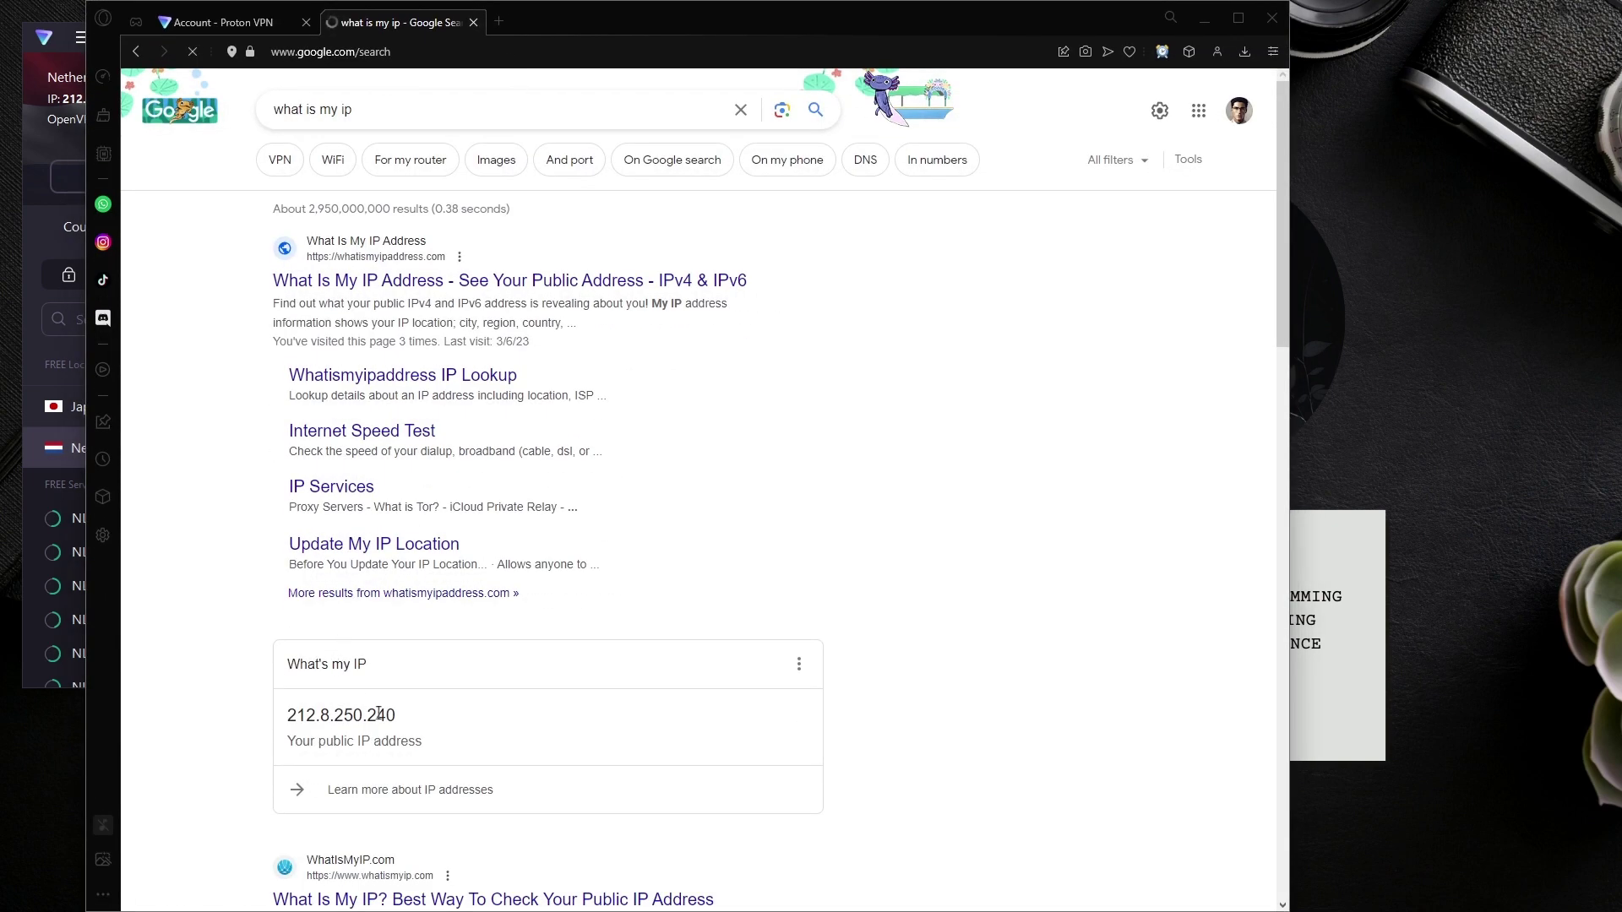
drag(366, 725, 284, 723)
key(ctrl+c)
Step: Run a Google search for 'ip location'
click(359, 52)
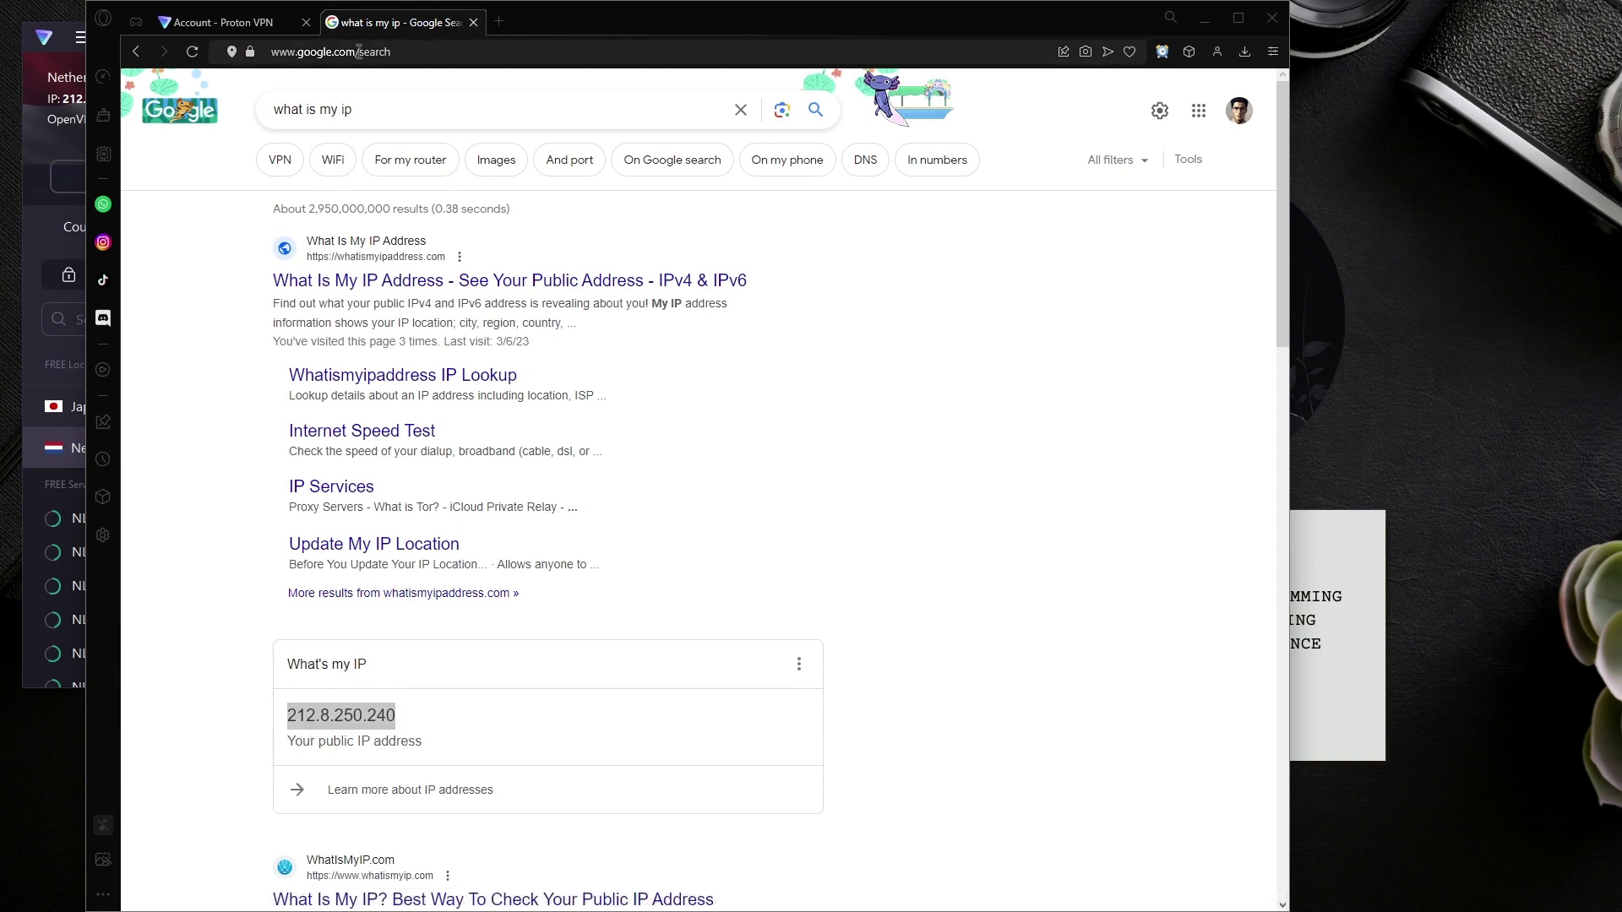
text(ip location)
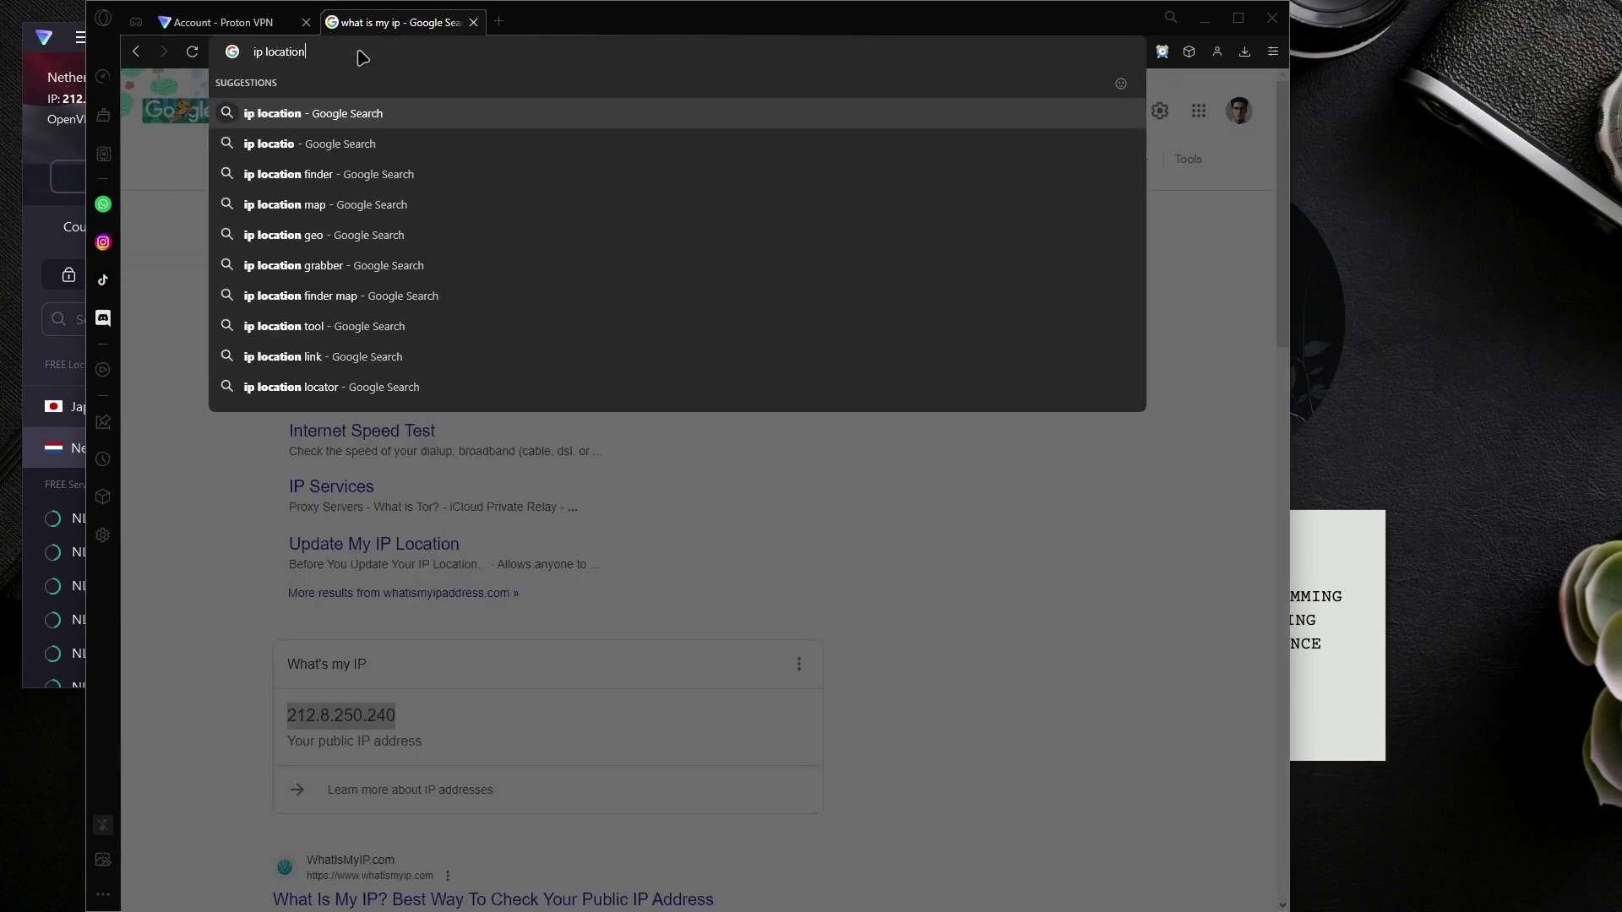
key(Return)
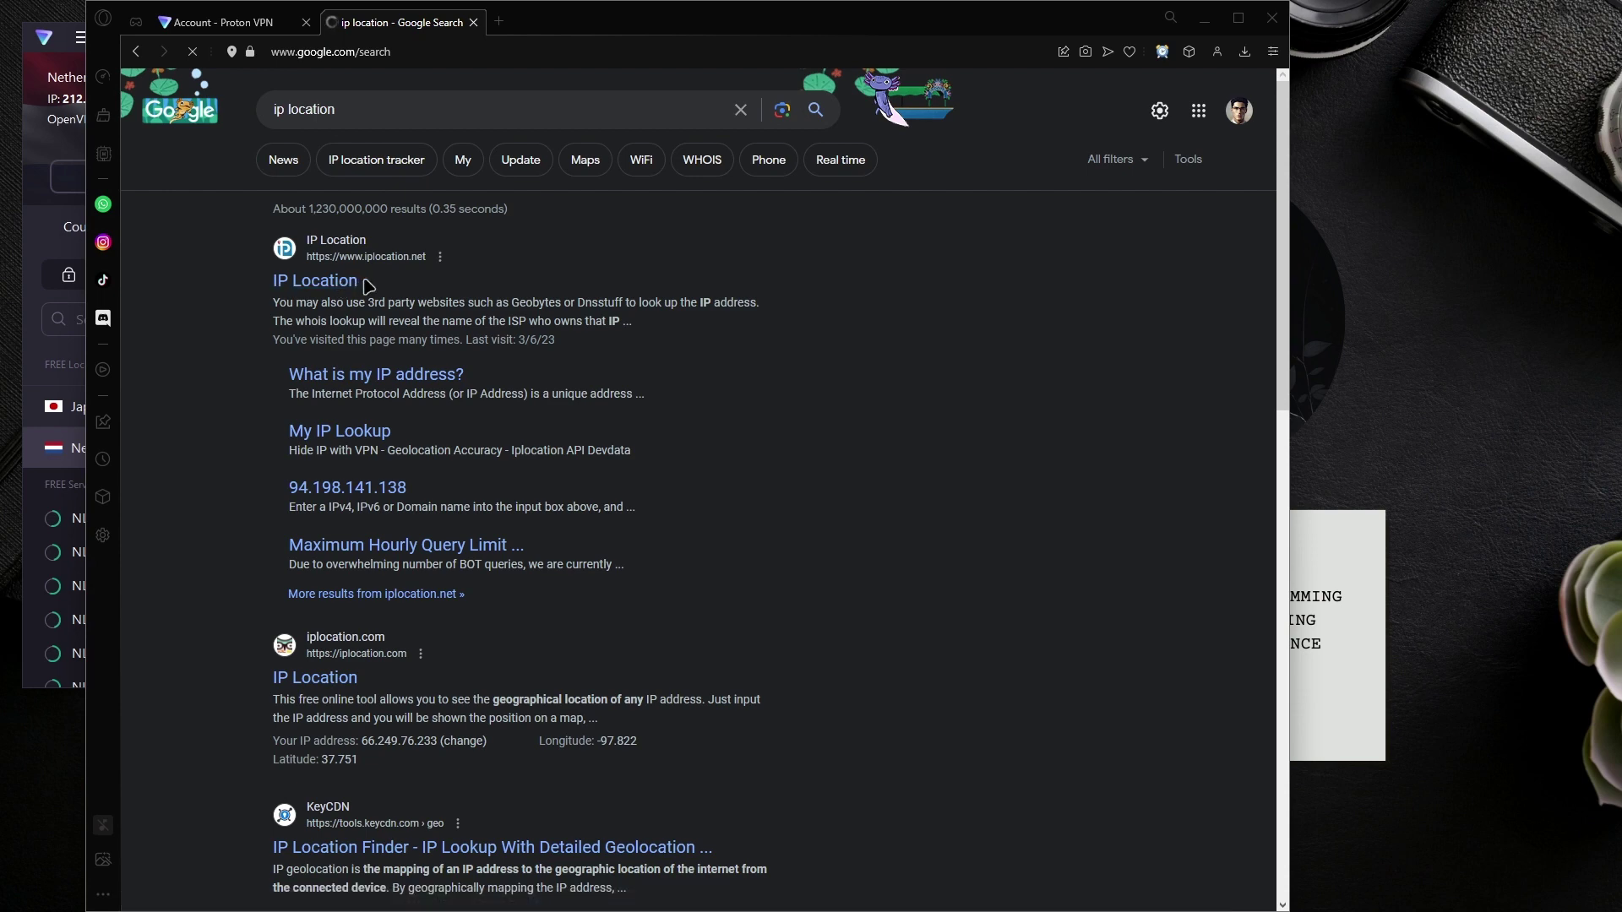
Step: Paste 212.8.250.240 into iplocation.net's IP lookup field and run the location lookup
click(353, 282)
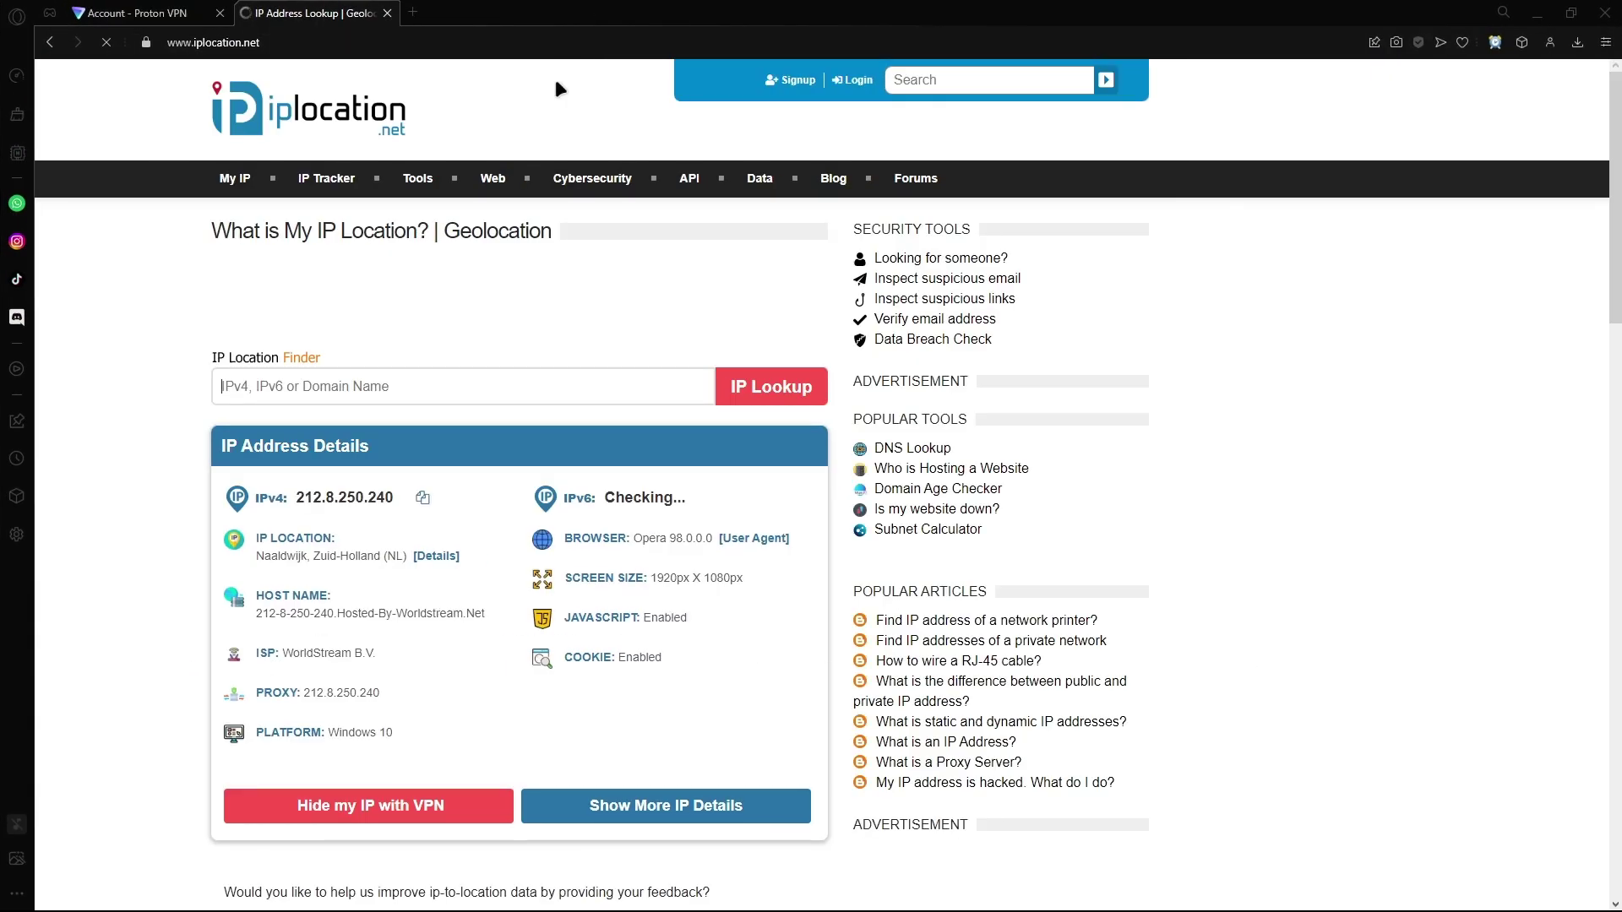
click(417, 292)
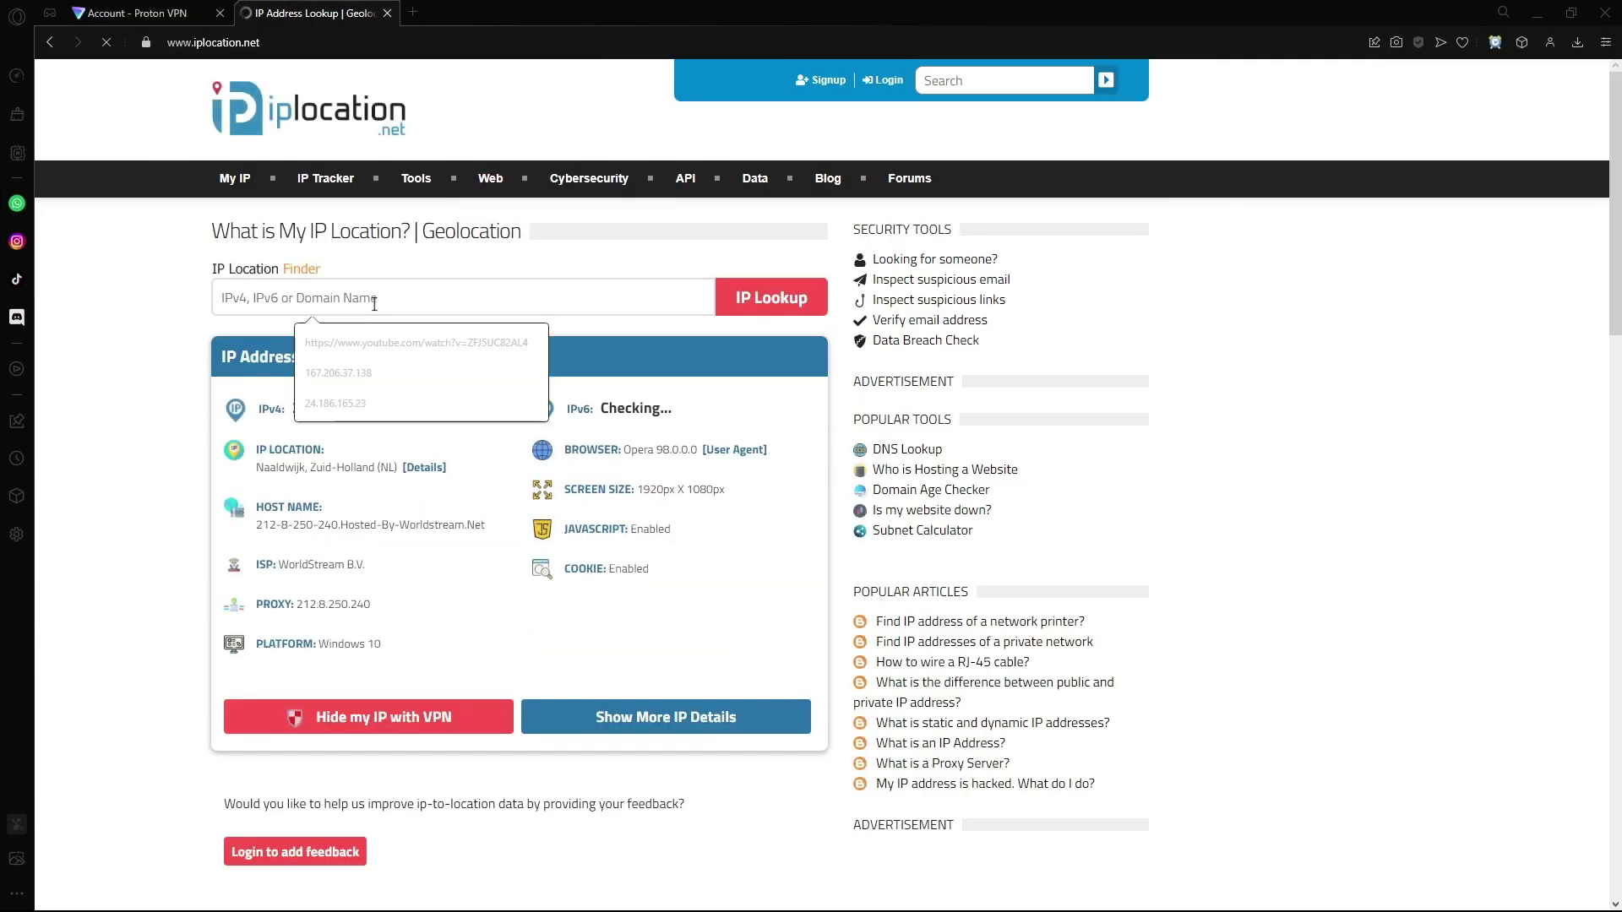
text(v)
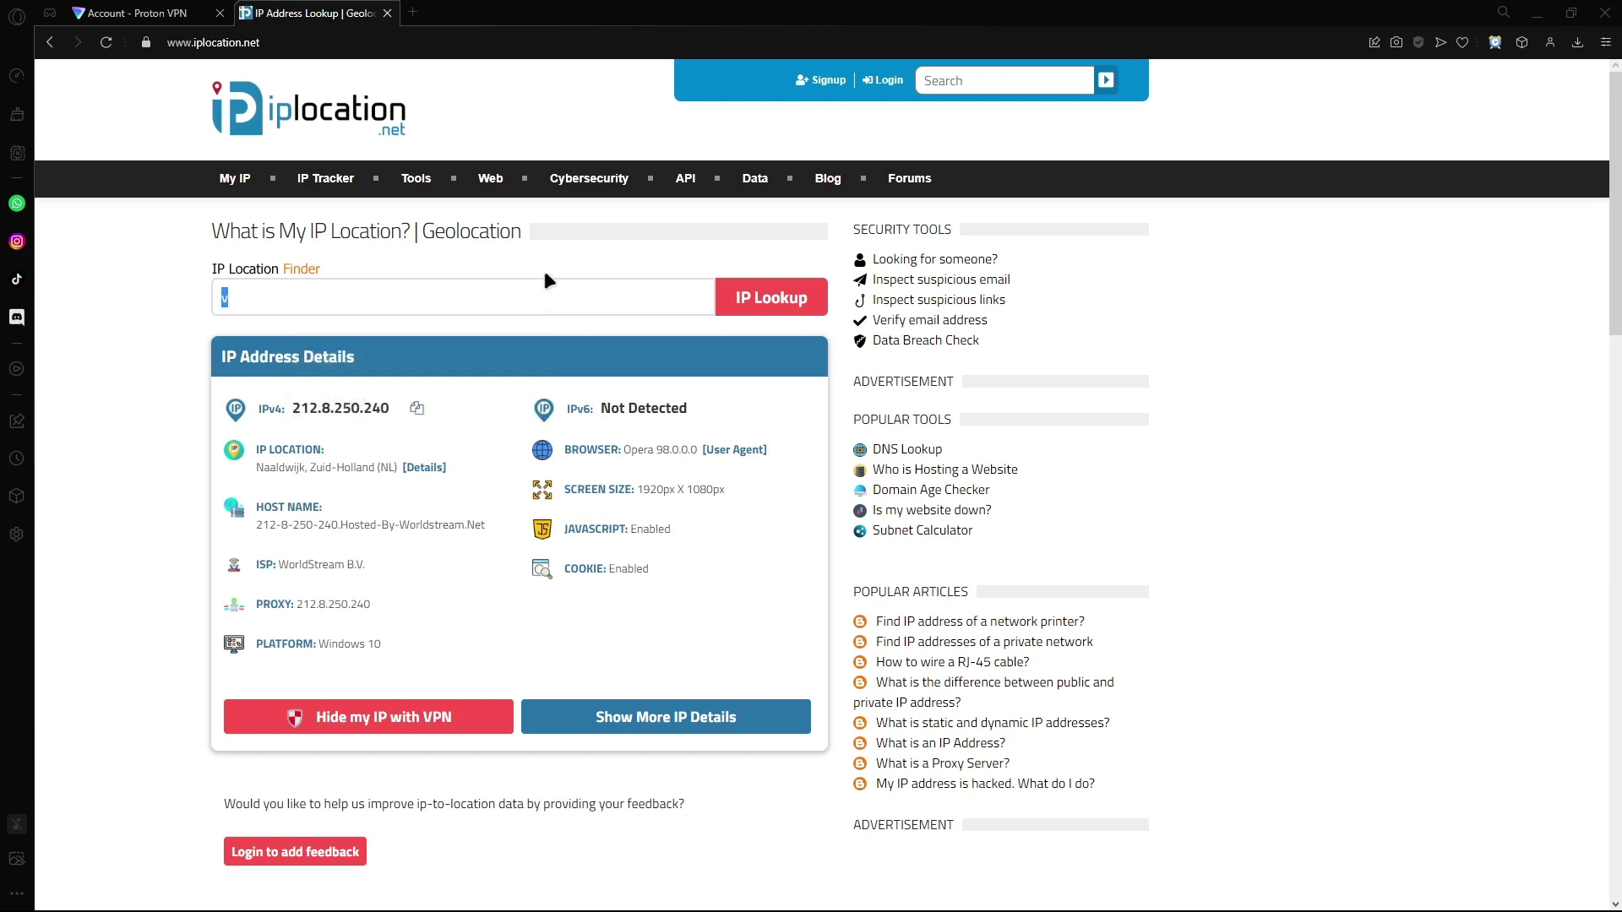
key(ctrl+v)
click(731, 302)
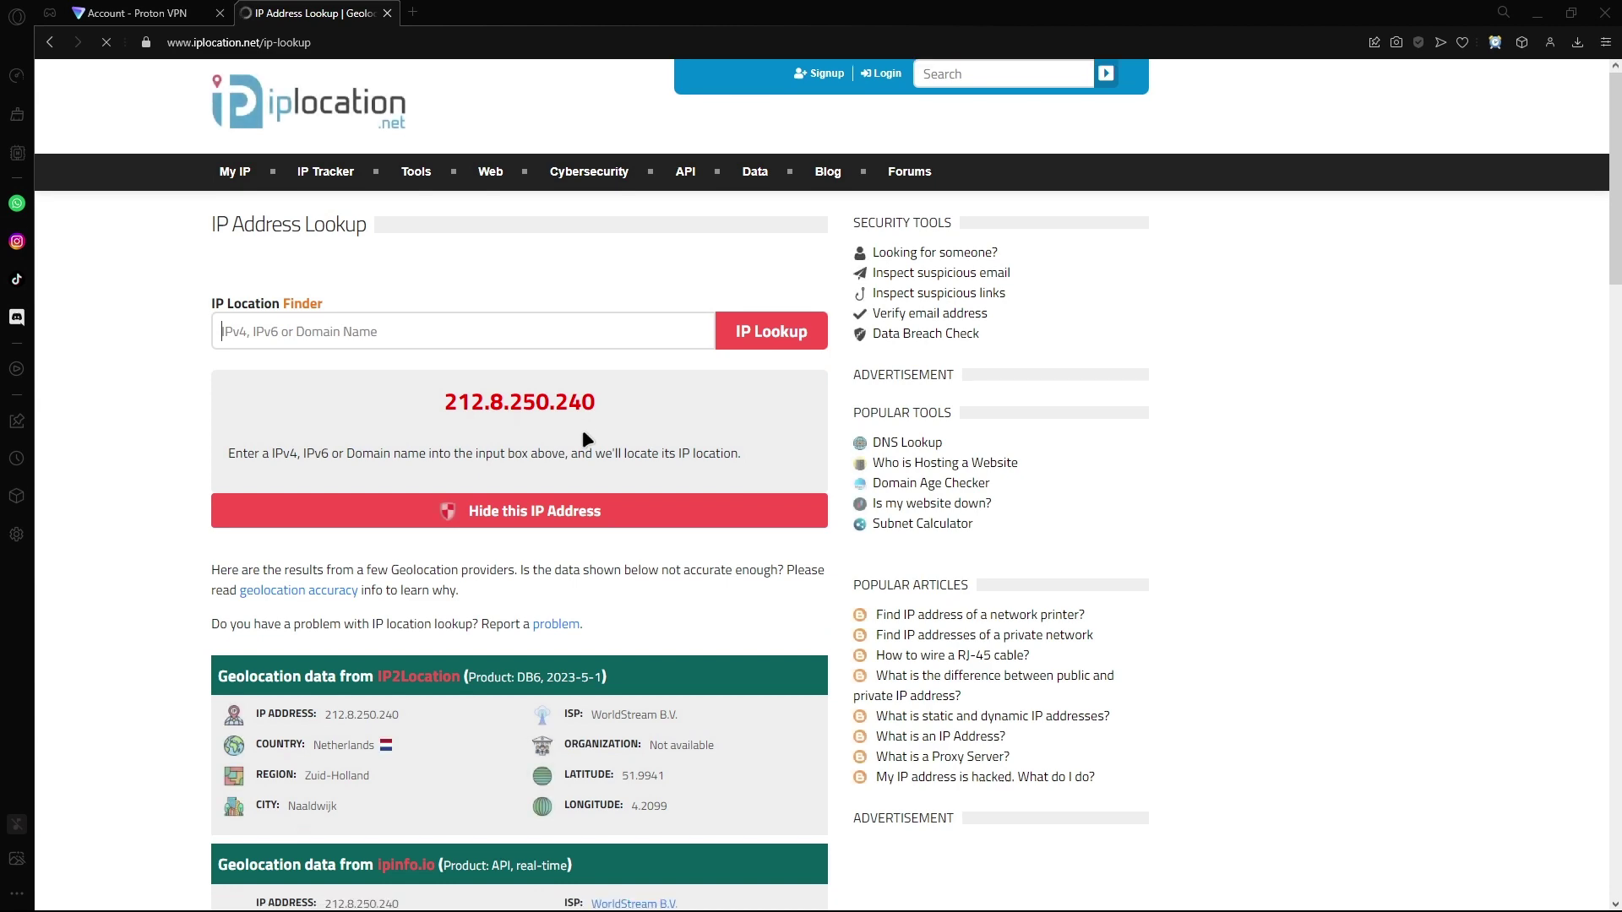
Step: Review the provider results, confirming Netherlands and DB-IP latitude 52.0012
scroll(431, 517, down, 3)
double_click(359, 460)
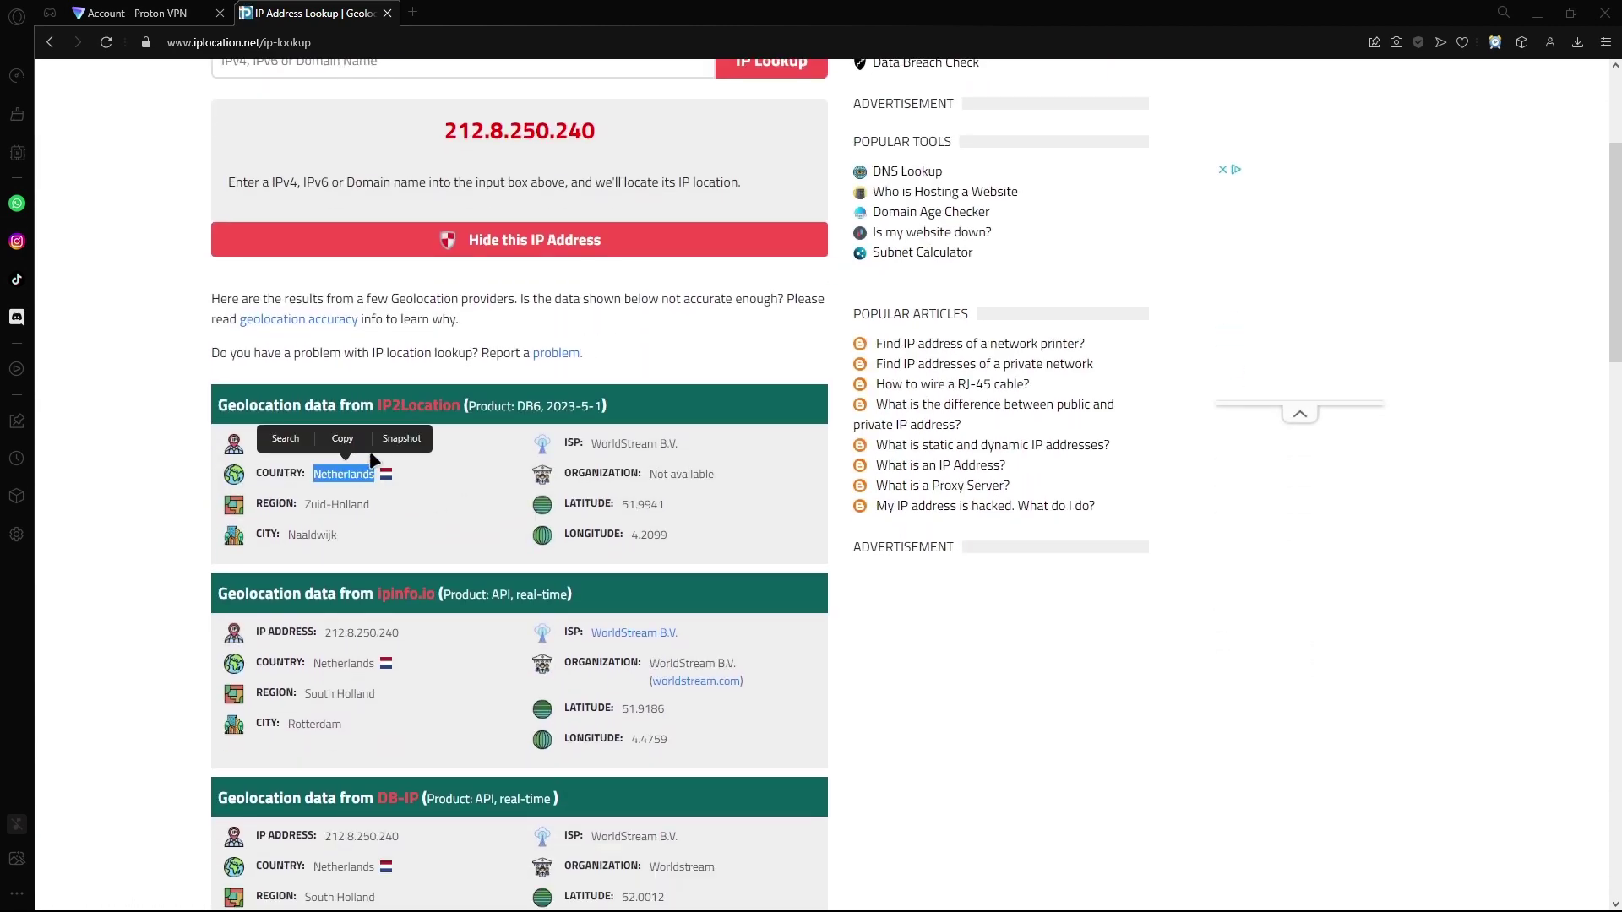
click(424, 521)
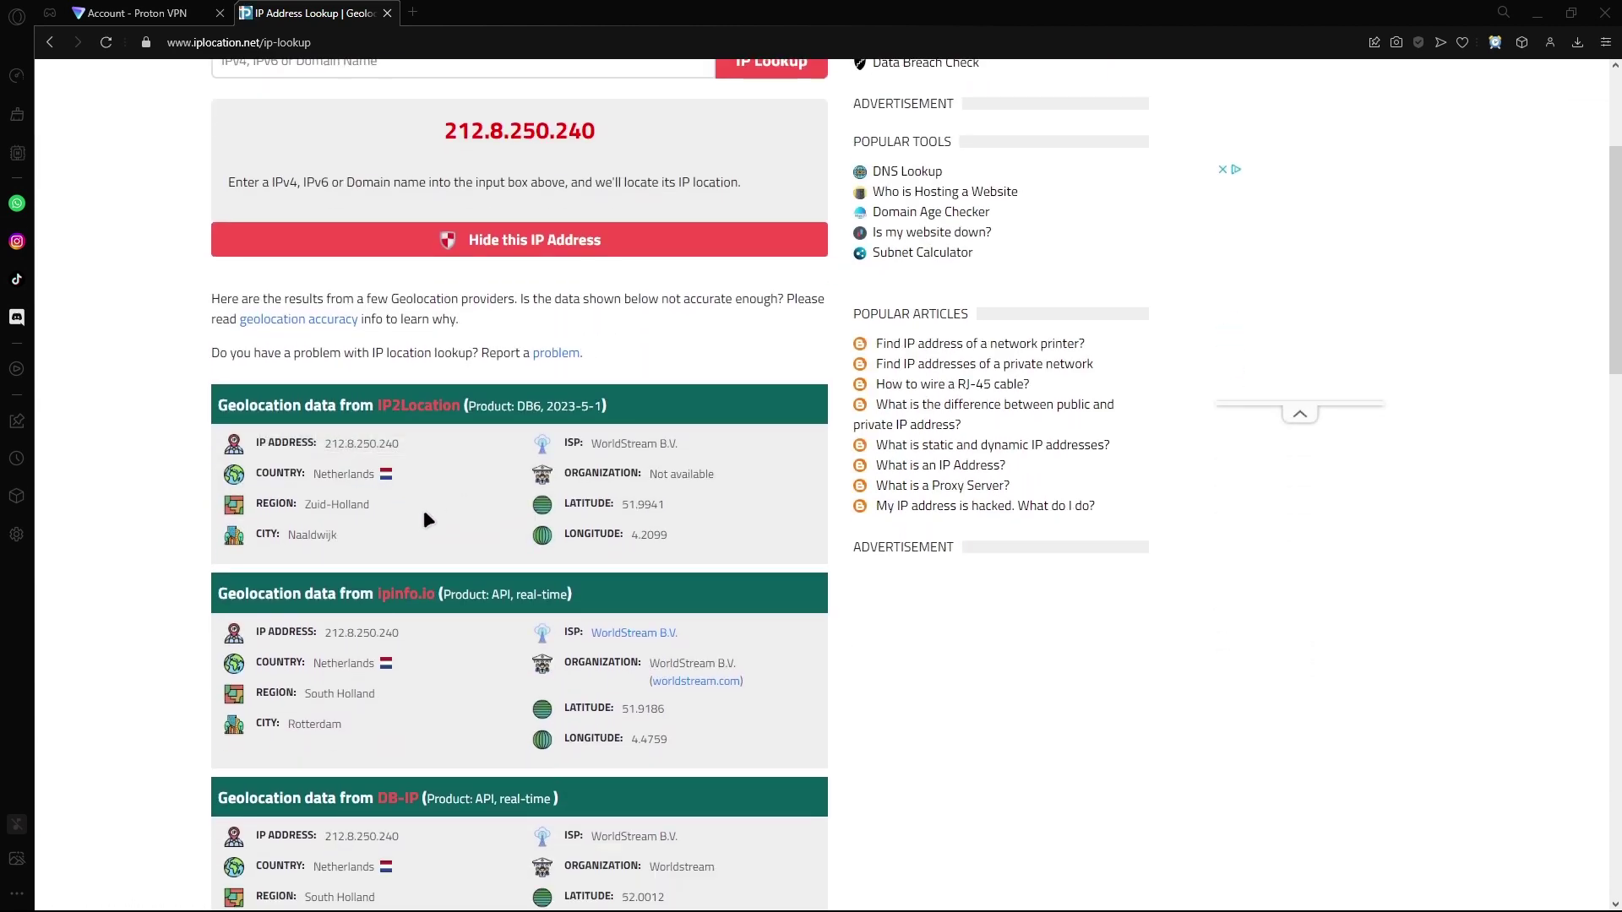
scroll(423, 515, down, 4)
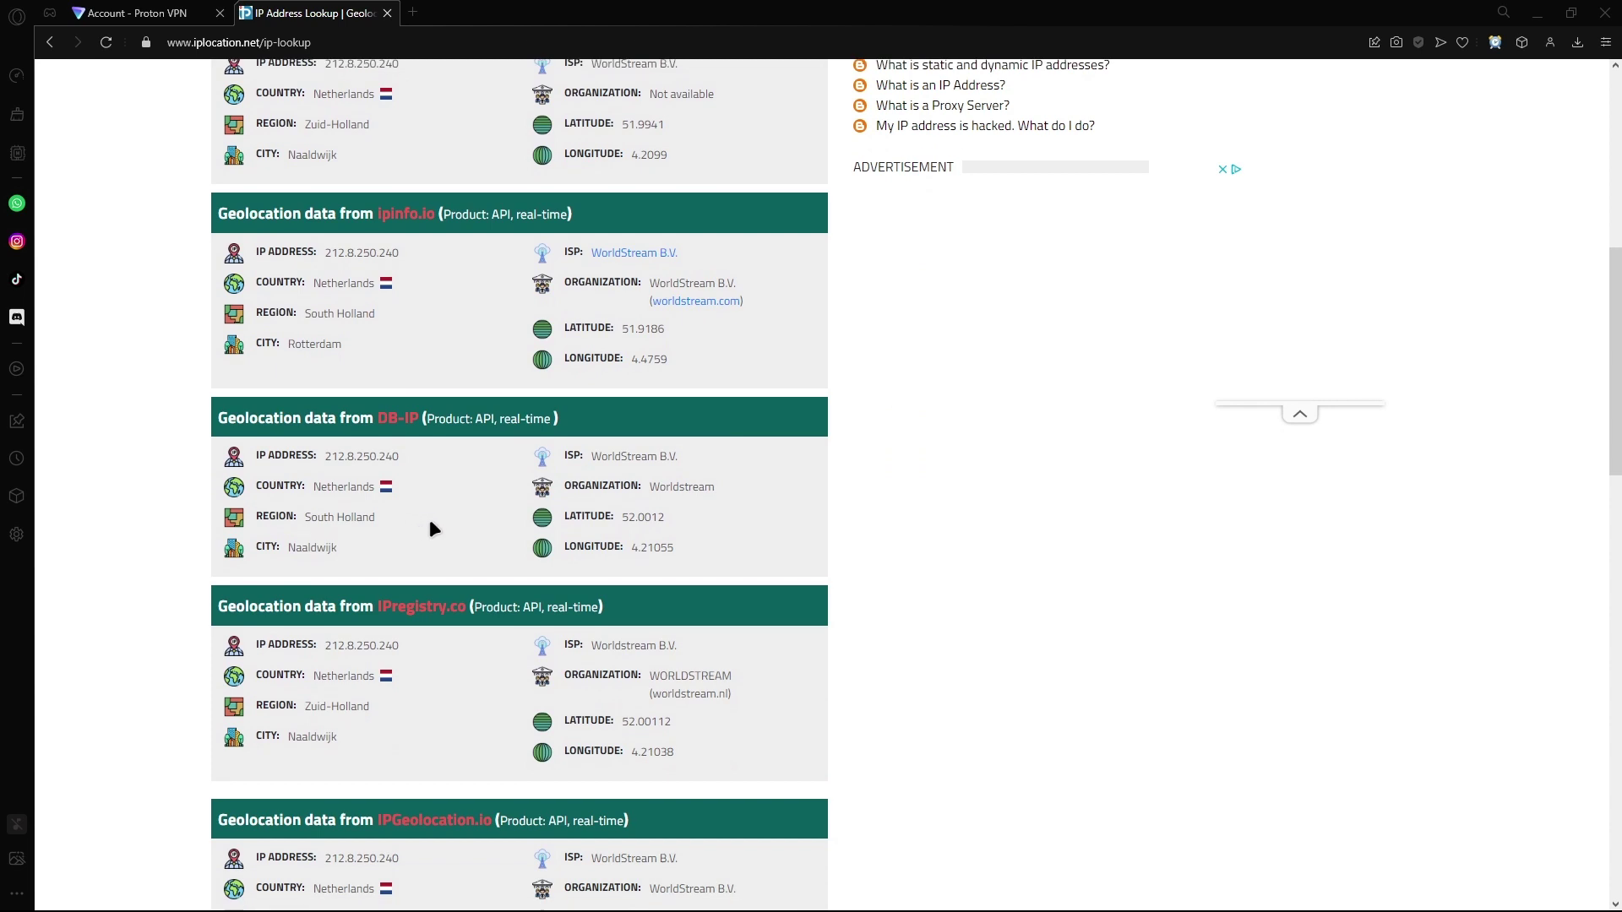
drag(614, 519, 609, 516)
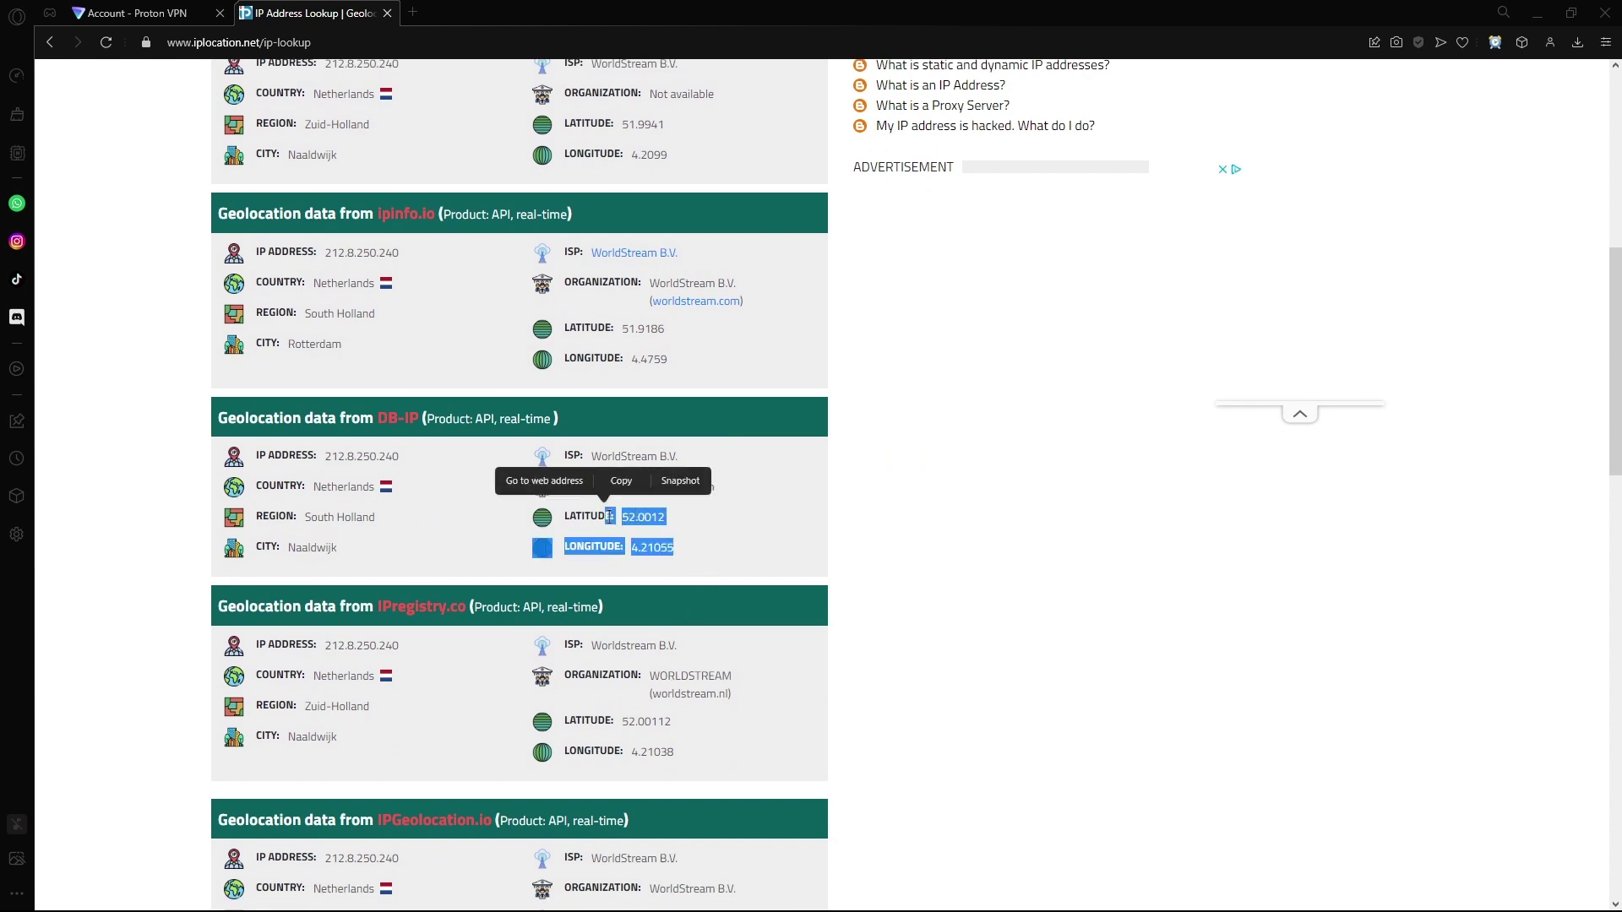
double_click(636, 524)
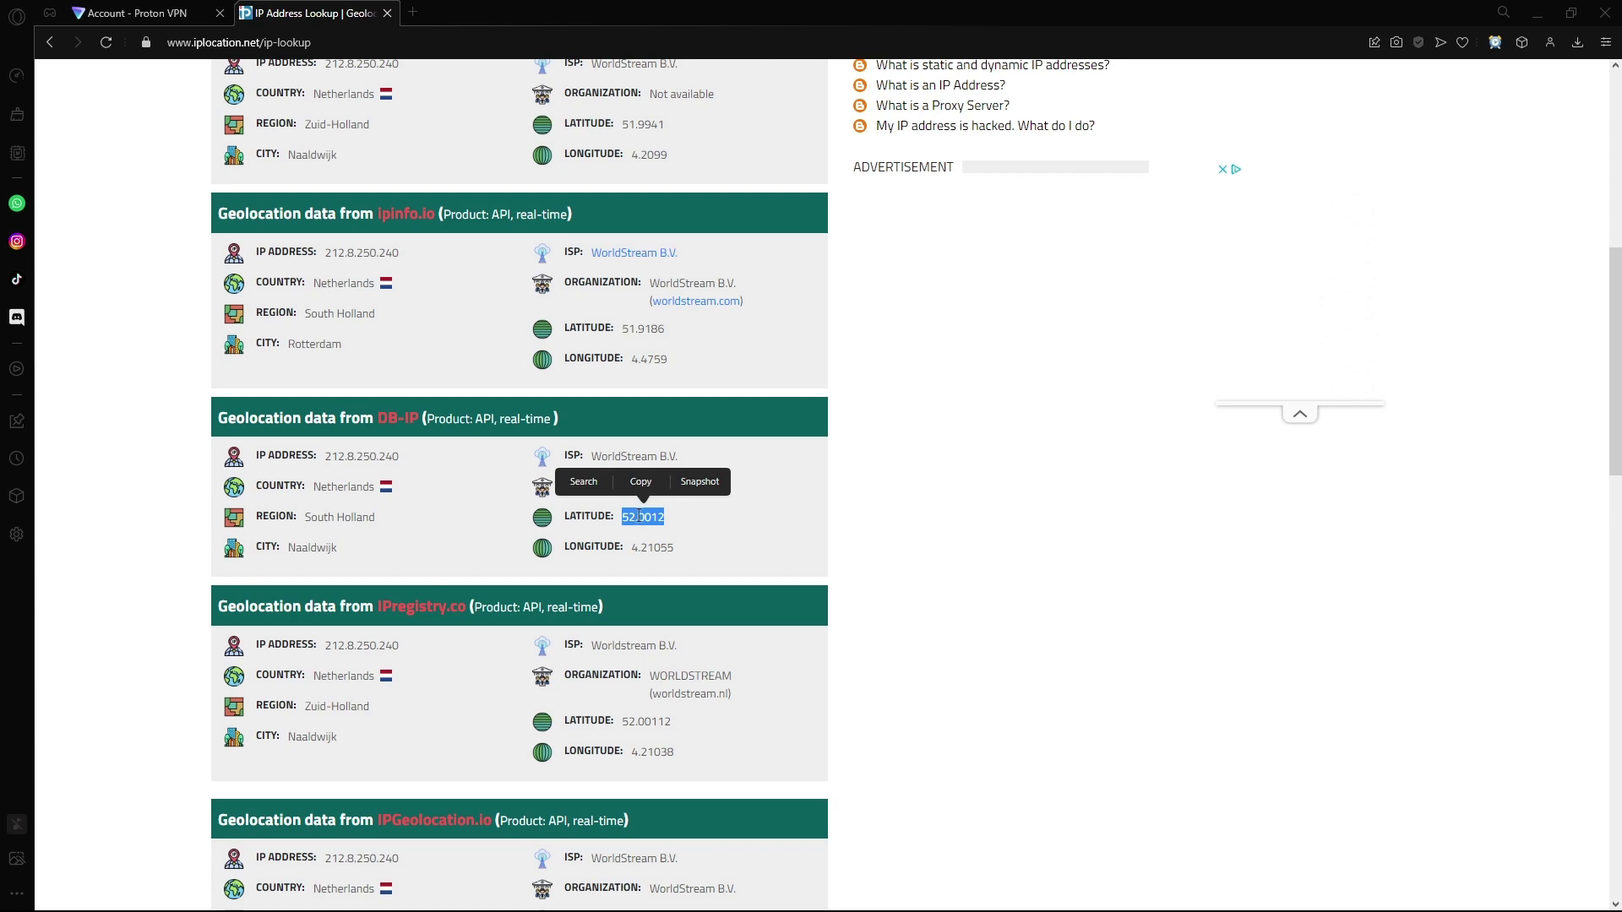
scroll(591, 641, down, 8)
scroll(574, 600, up, 15)
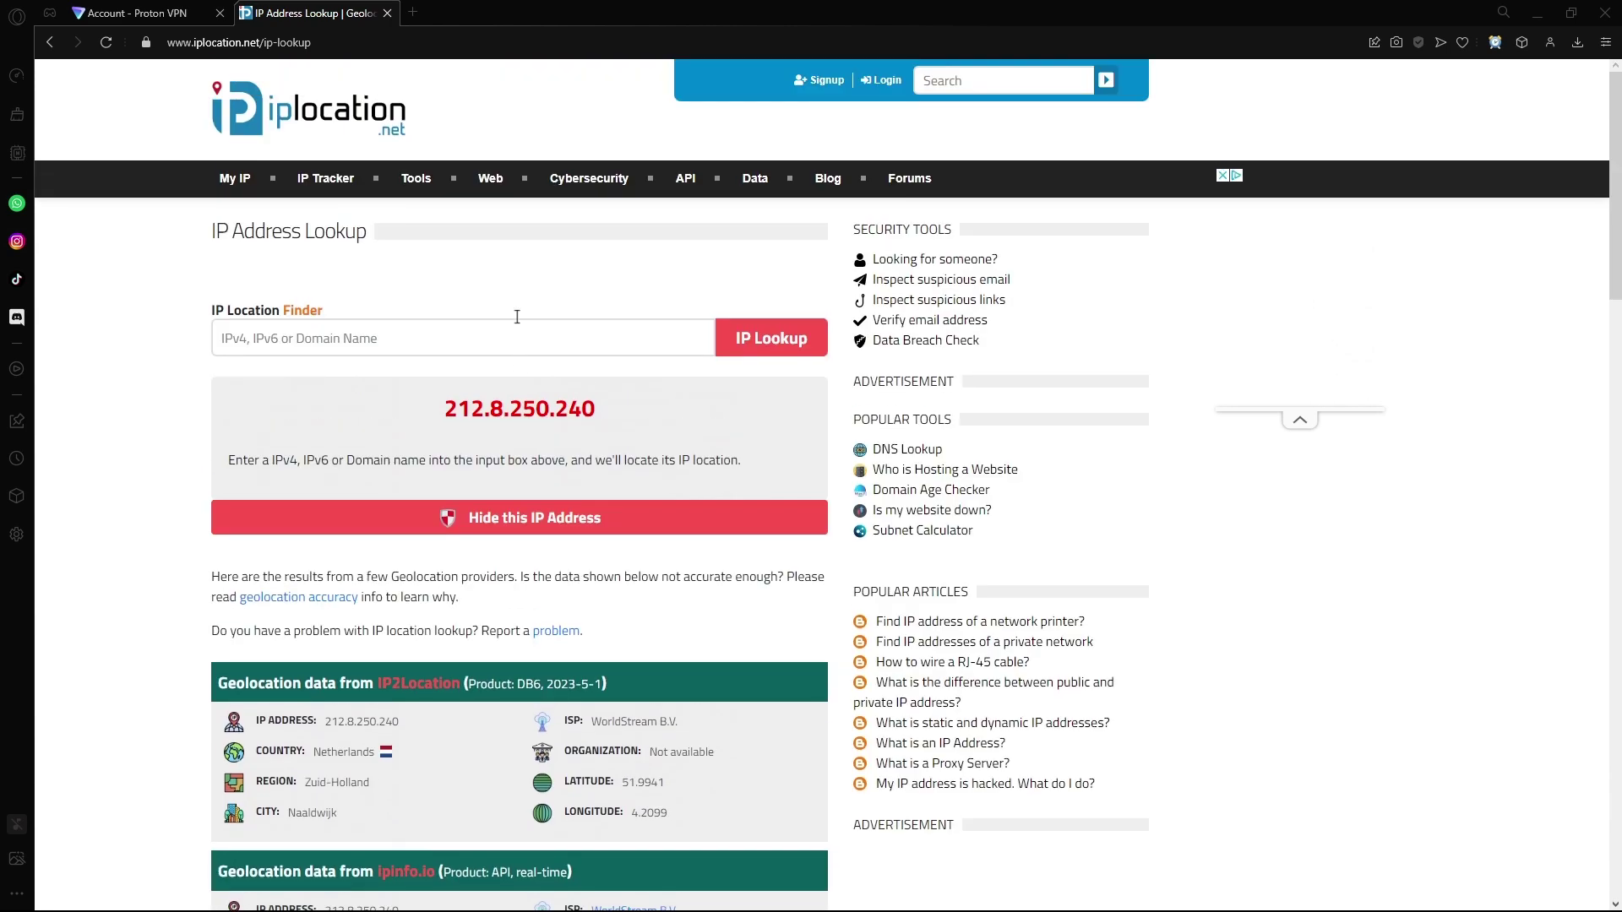
Step: Close the IP lookup tab and shrink Opera to reveal Proton VPN still connected to NL-FREE#103097
click(386, 14)
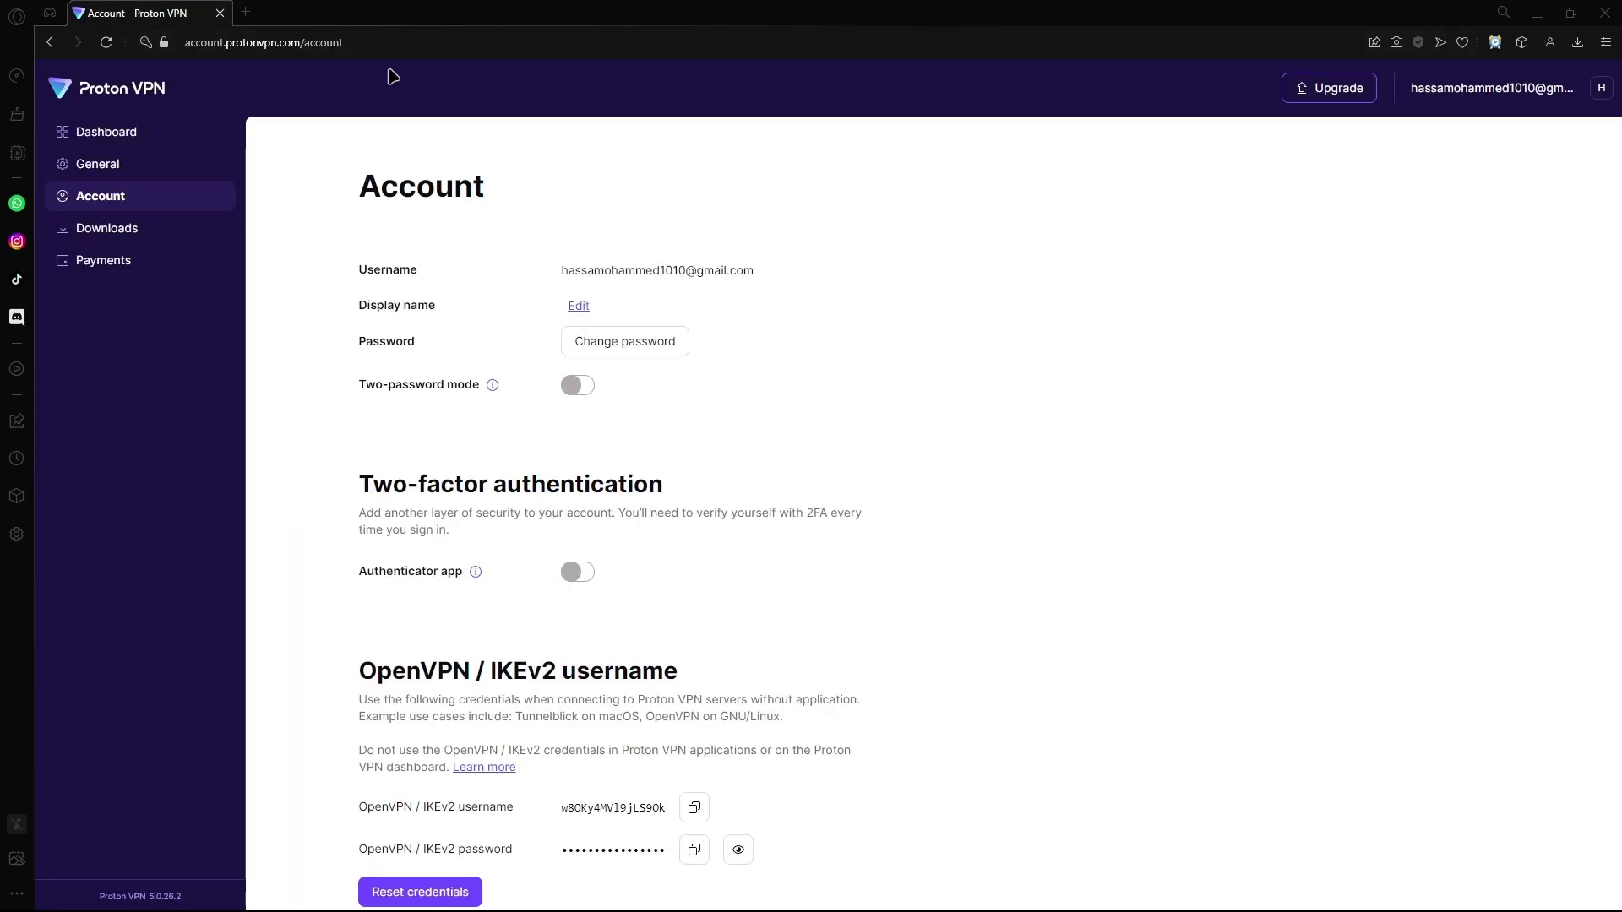
double_click(709, 10)
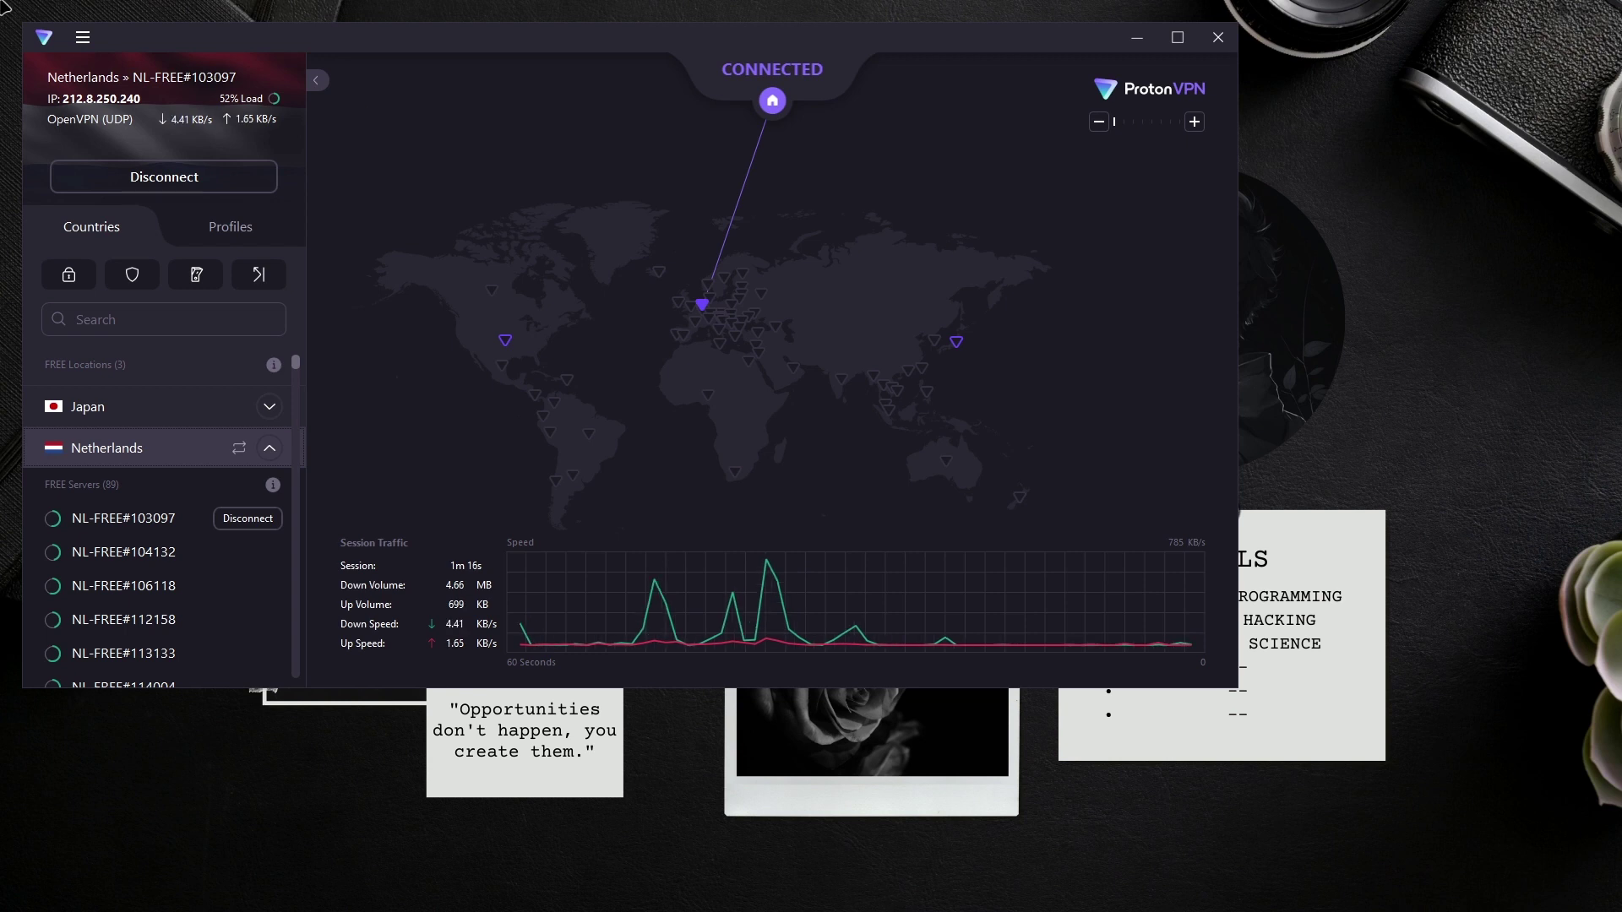
scroll(233, 448, down, 2)
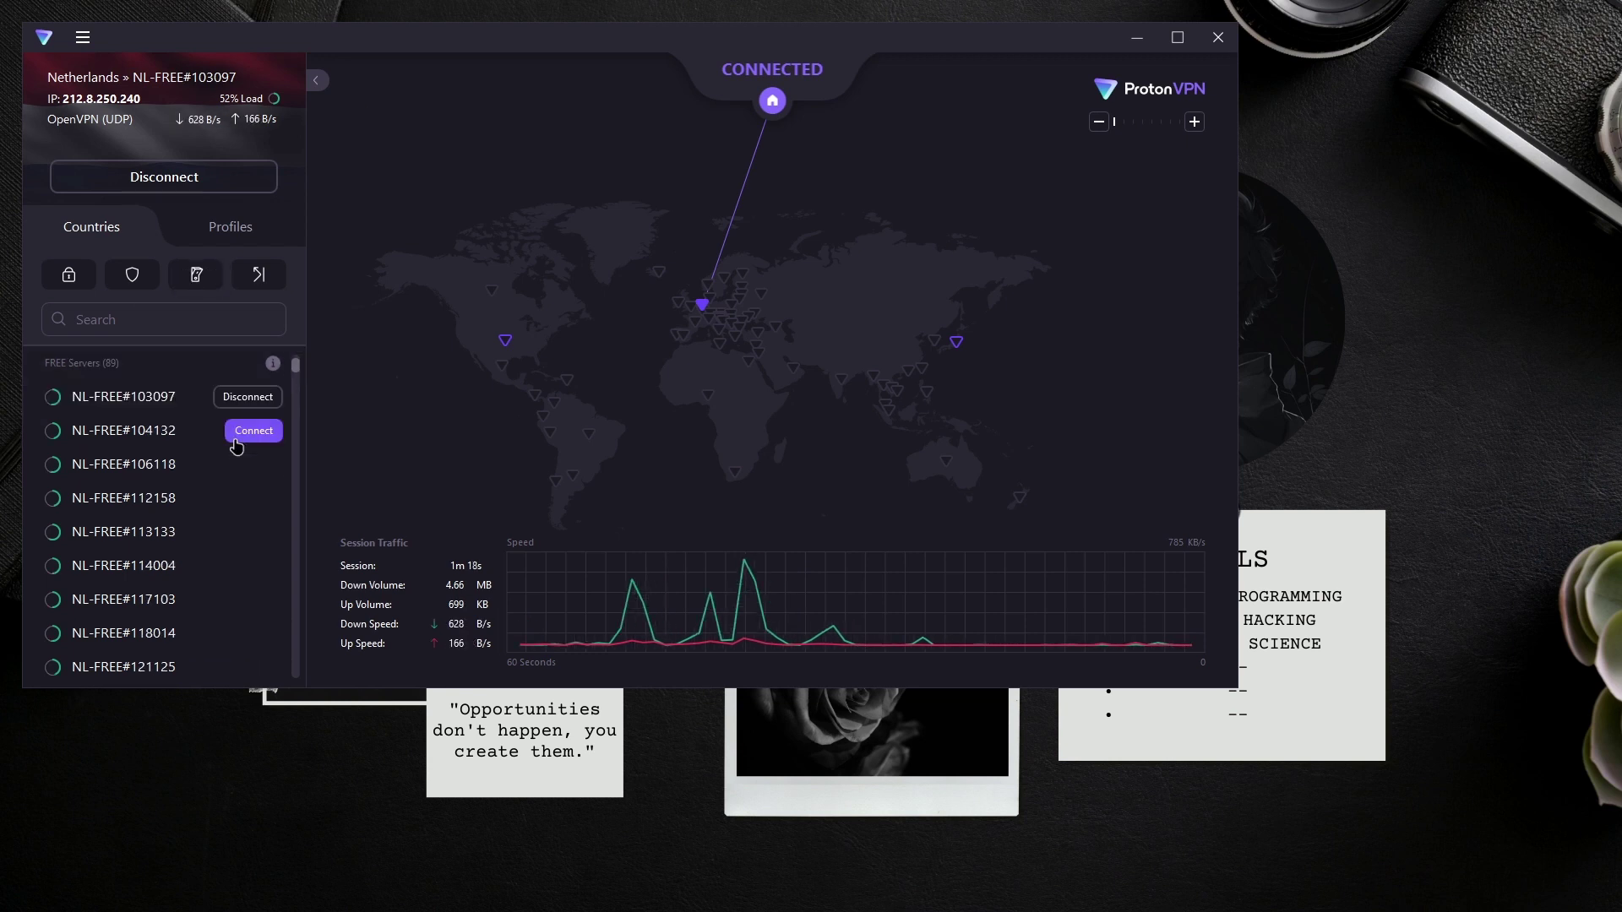
scroll(226, 452, up, 2)
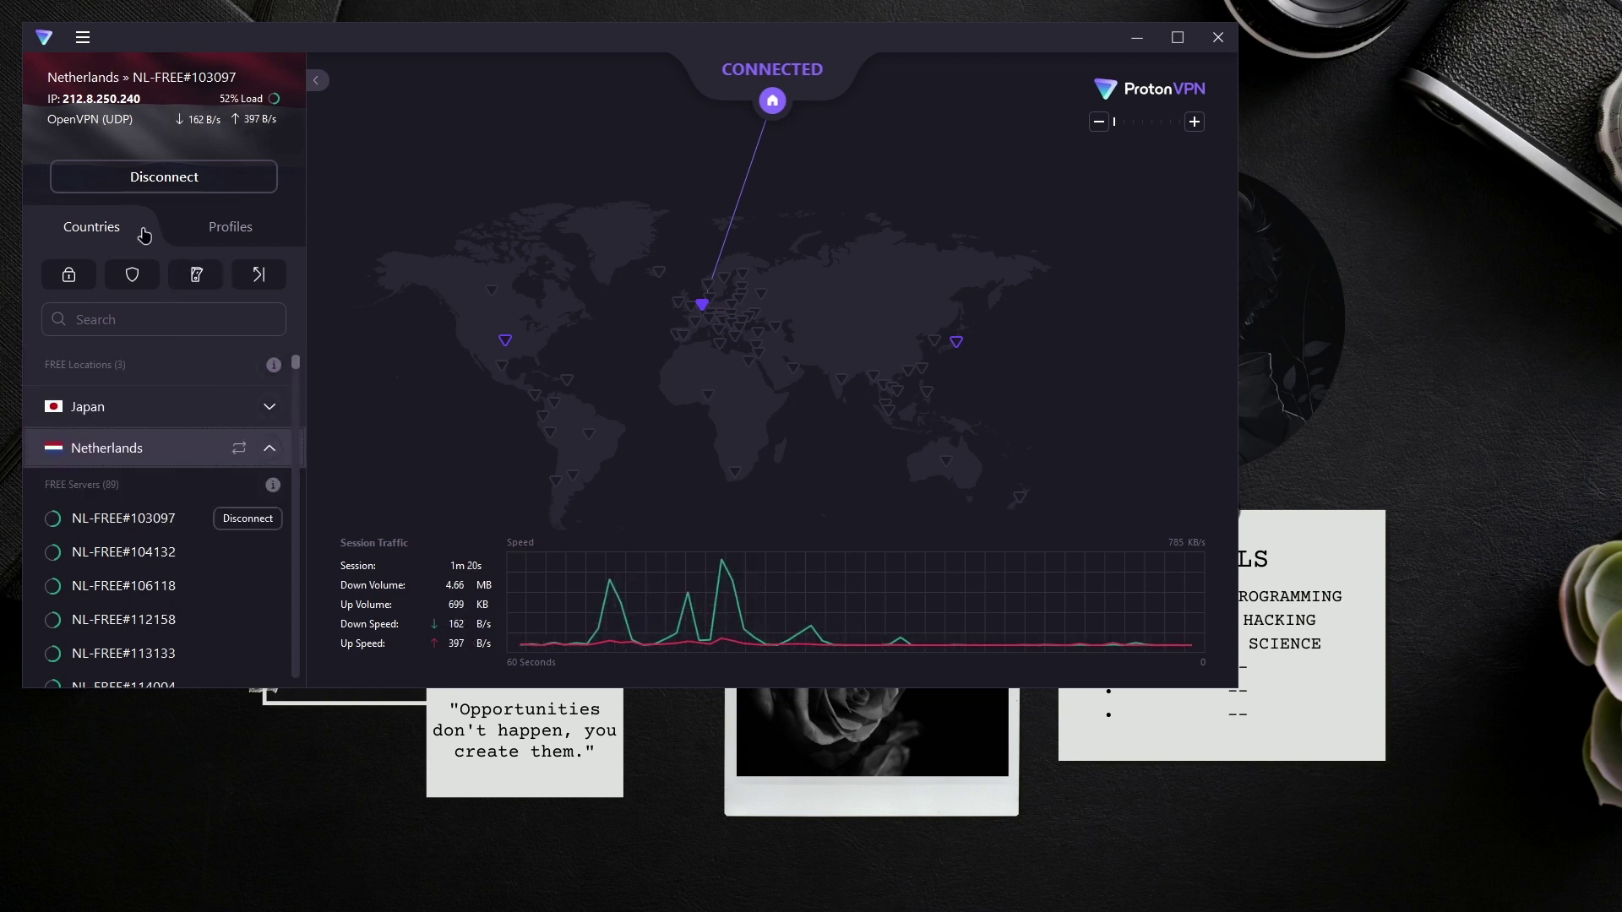